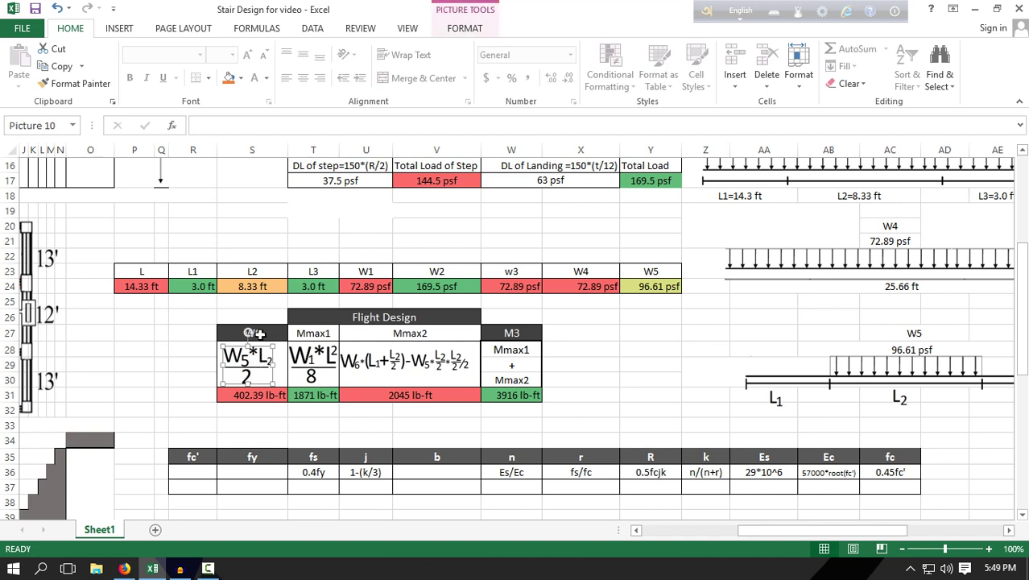
Step: Calculate W6 in cell S31 of the Flight Design table with the formula =Y24*S24/2
{"action": "left_click", "coordinate": [262, 333]}
{"action": "left_click", "coordinate": [259, 432]}
{"action": "left_click", "coordinate": [250, 394]}
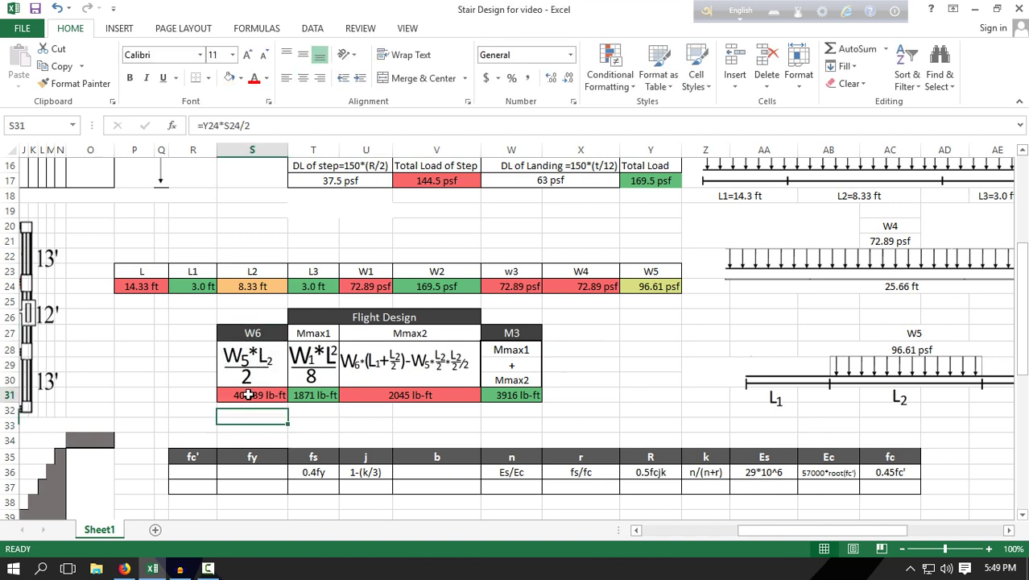
{"action": "type", "text": "="}
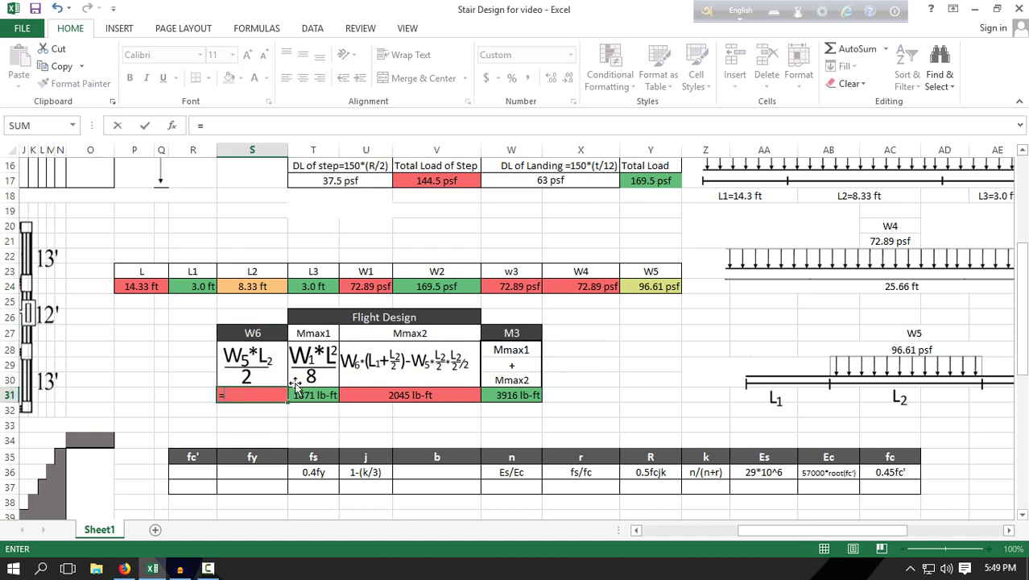
{"action": "left_click", "coordinate": [655, 286]}
{"action": "type", "text": "*"}
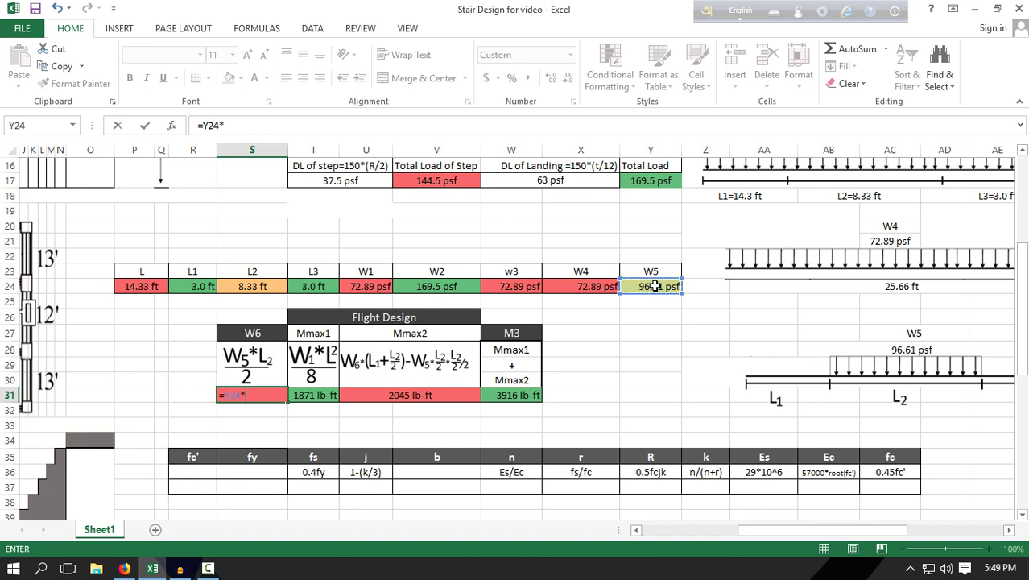
{"action": "left_click", "coordinate": [265, 287]}
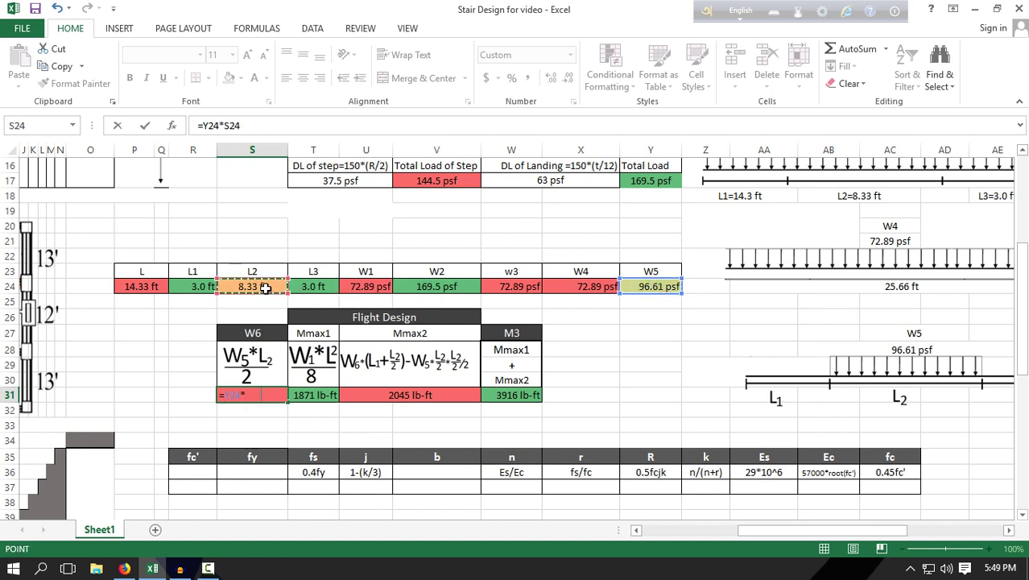
{"action": "type", "text": "/"}
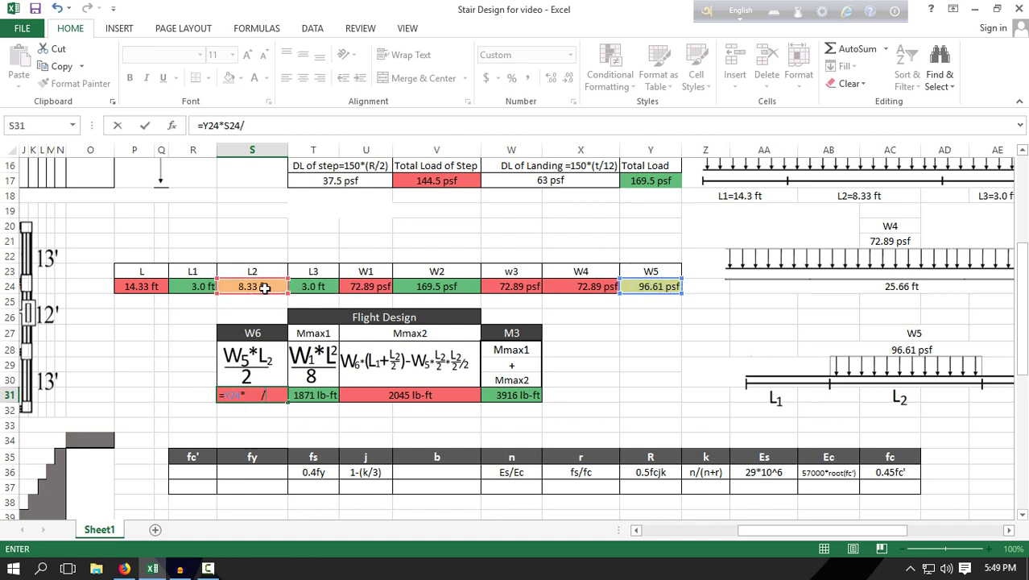
{"action": "type", "text": "2"}
Step: Calculate Mmax1 in cell T31 with the formula =U24*P24*P24/8
{"action": "left_click", "coordinate": [322, 396]}
{"action": "type", "text": "="}
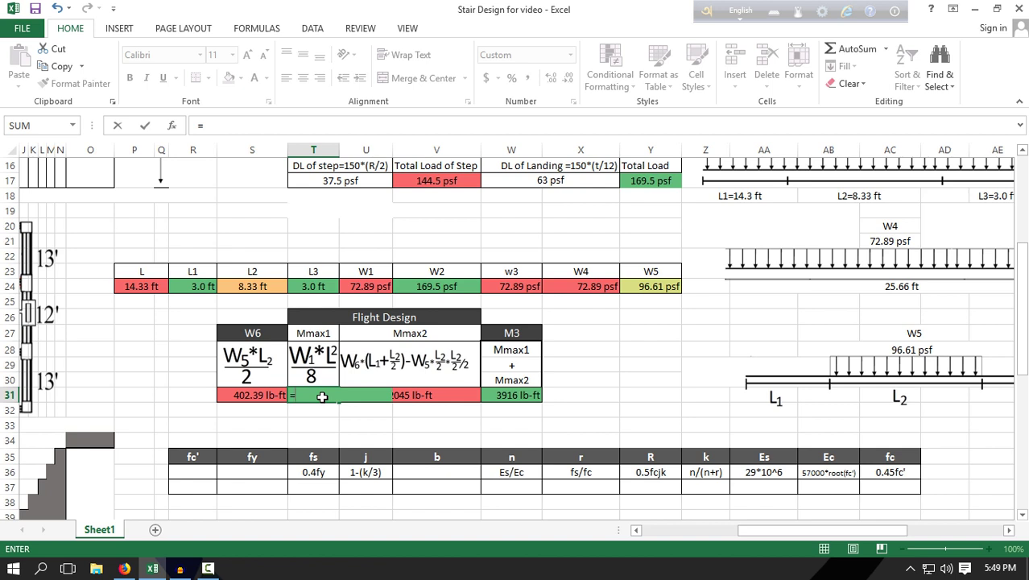
{"action": "left_click", "coordinate": [362, 288]}
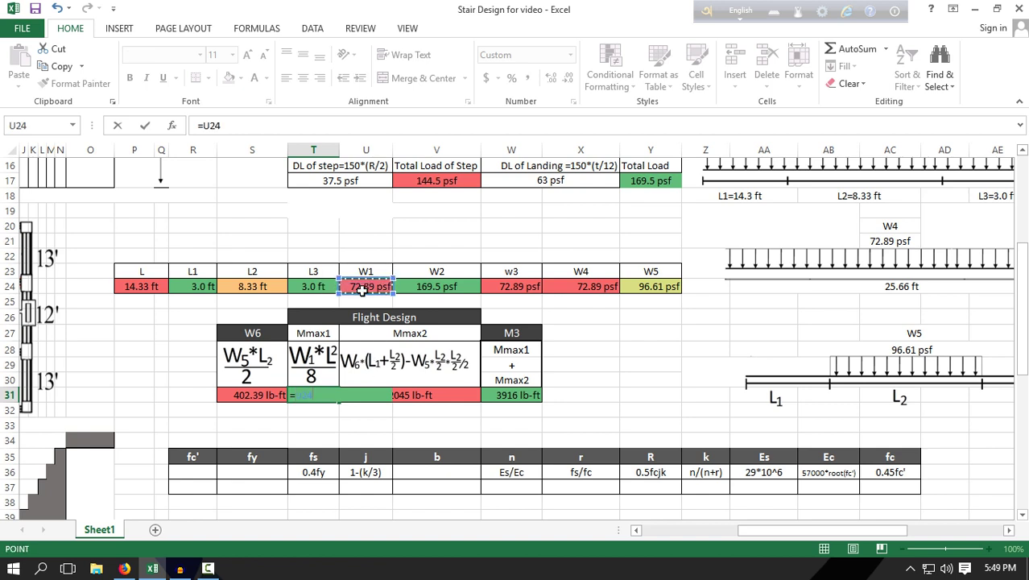
{"action": "type", "text": "*"}
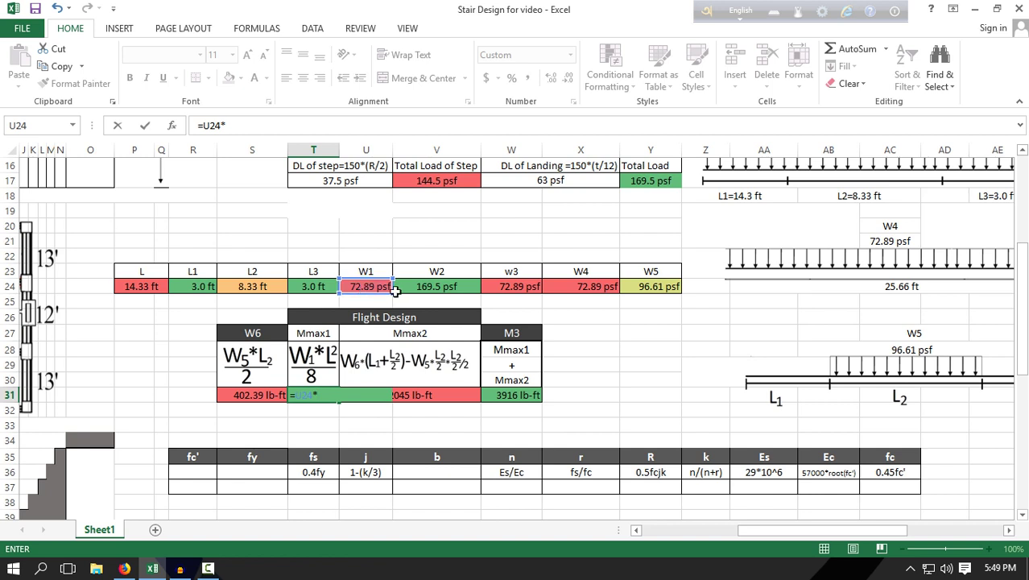
{"action": "left_click", "coordinate": [153, 288]}
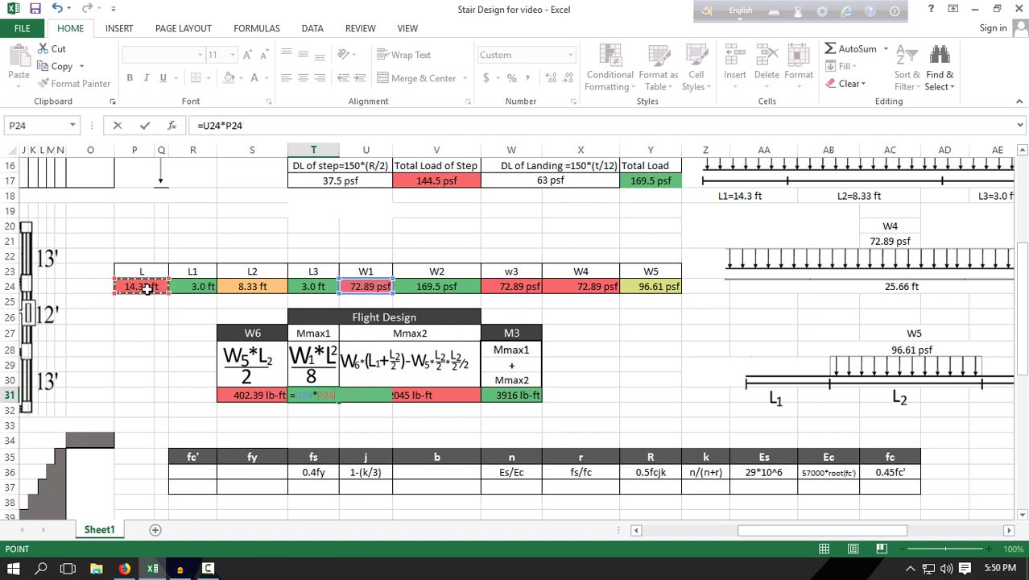
{"action": "type", "text": "*"}
{"action": "left_click", "coordinate": [147, 290]}
{"action": "type", "text": "/"}
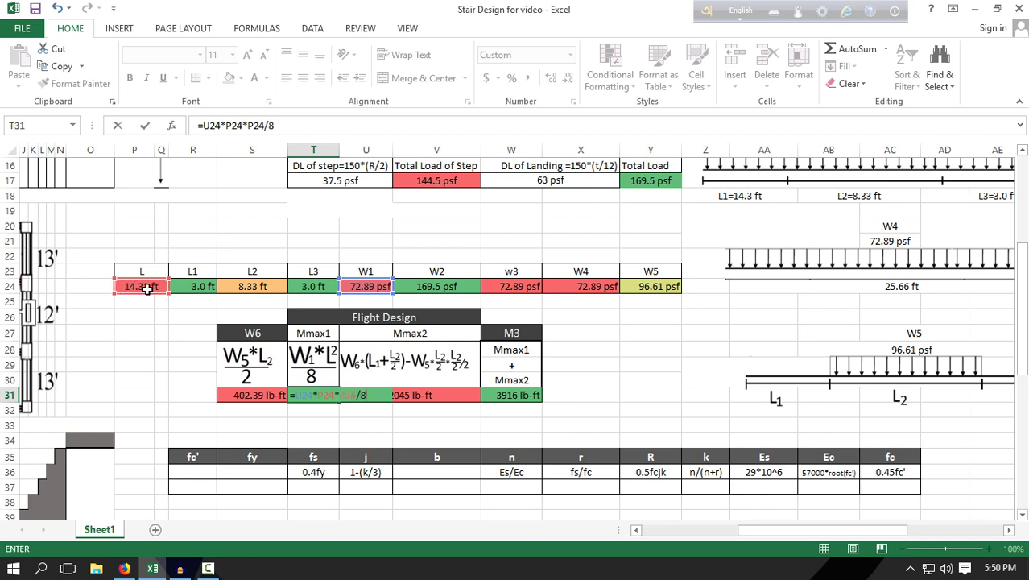
{"action": "type", "text": "8"}
Step: Start the Mmax2 formula in cell U31 with the first term =S31*(R24+(S24/2)) followed by a minus sign
{"action": "left_click", "coordinate": [398, 409]}
{"action": "key", "text": "Up"}
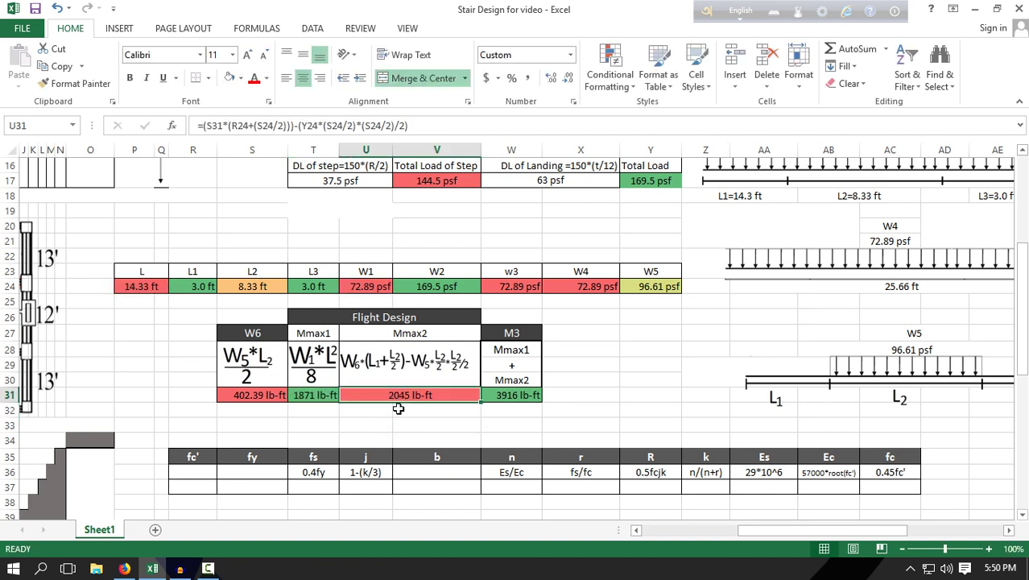
{"action": "key", "text": "F2"}
{"action": "key", "text": "Escape"}
{"action": "type", "text": "="}
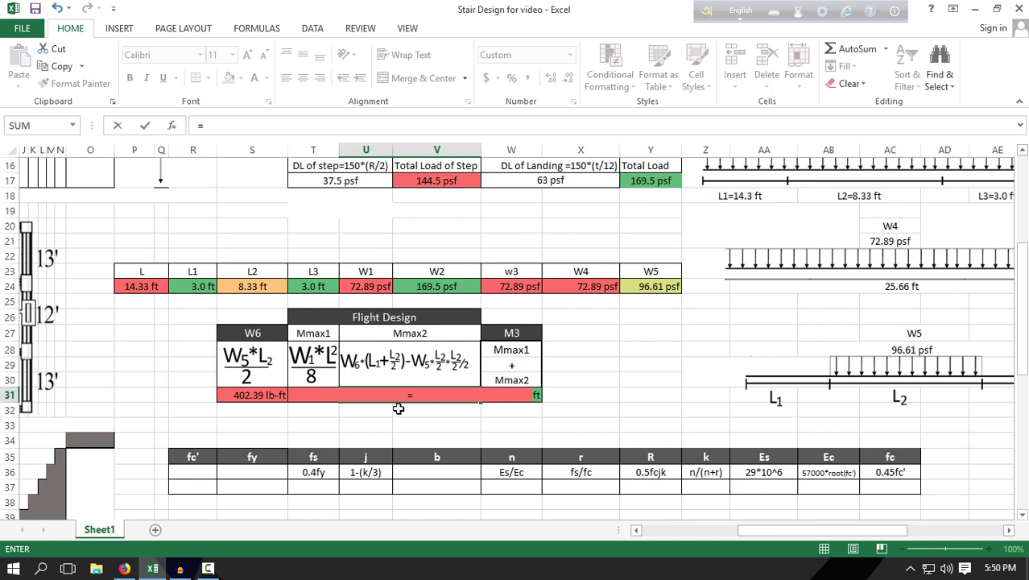
{"action": "left_click", "coordinate": [251, 395]}
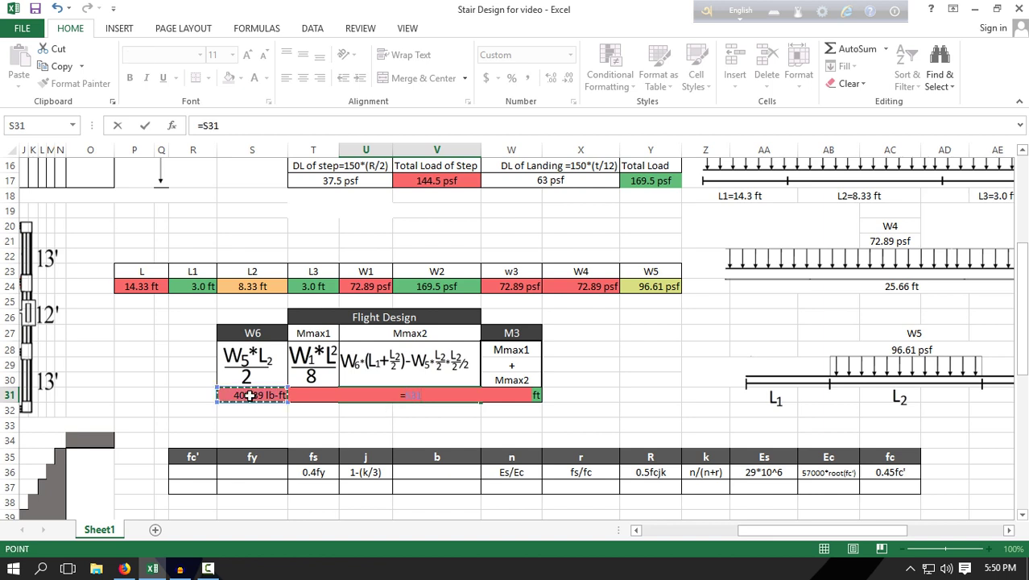
{"action": "type", "text": "*("}
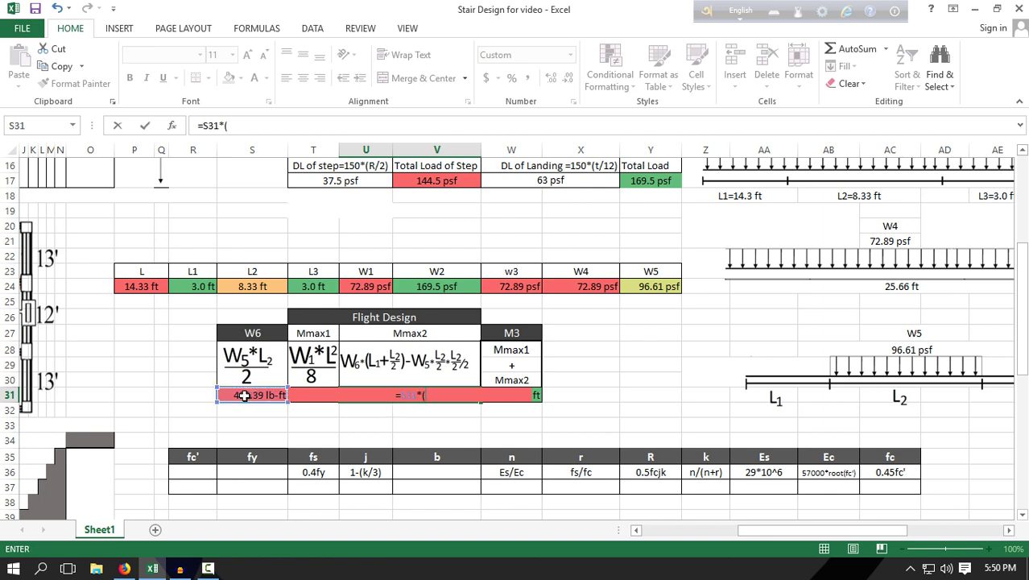
{"action": "left_click", "coordinate": [203, 290]}
{"action": "type", "text": "+("}
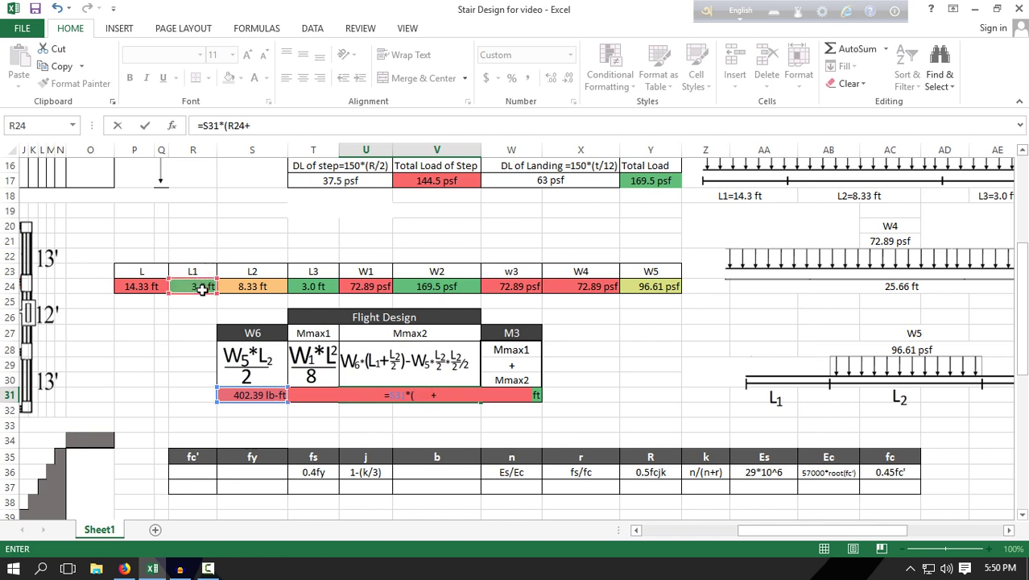
{"action": "left_click", "coordinate": [265, 289]}
{"action": "type", "text": "/"}
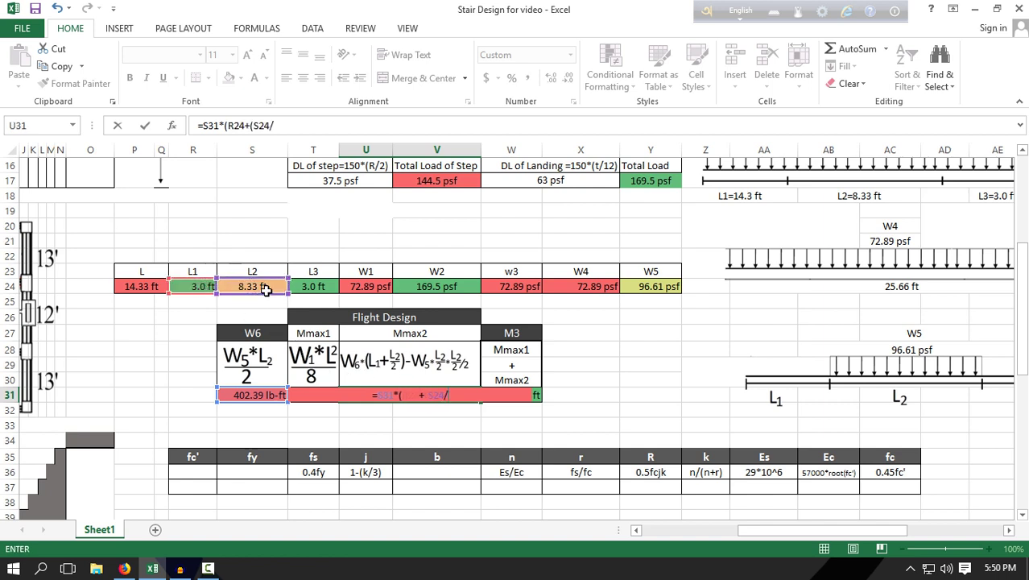
{"action": "type", "text": "2))-"}
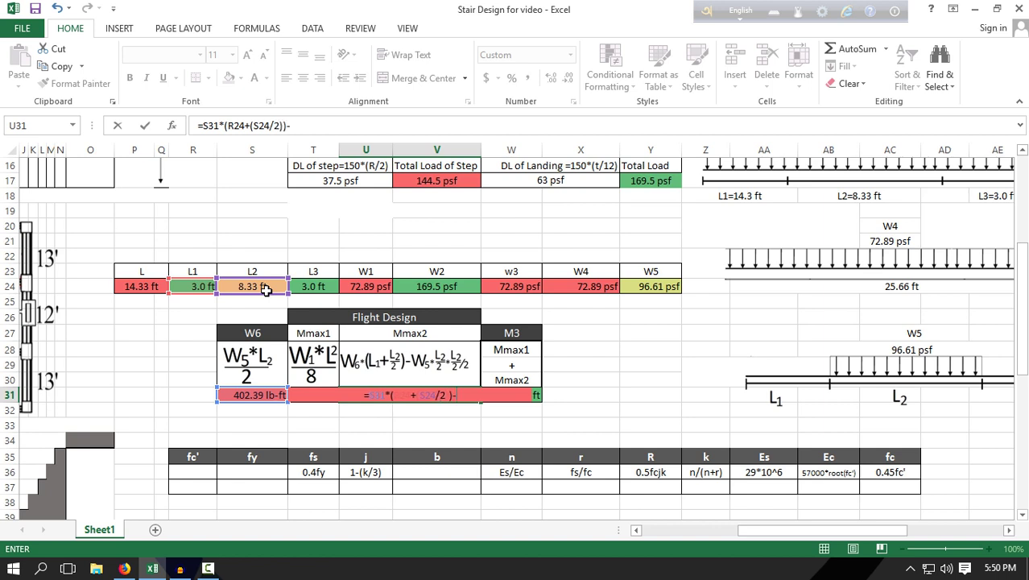
Step: Complete the Mmax2 formula by subtracting the W5 term Y24*(S24/2)*(S24/2)/2
{"action": "left_click", "coordinate": [657, 286]}
{"action": "type", "text": "*("}
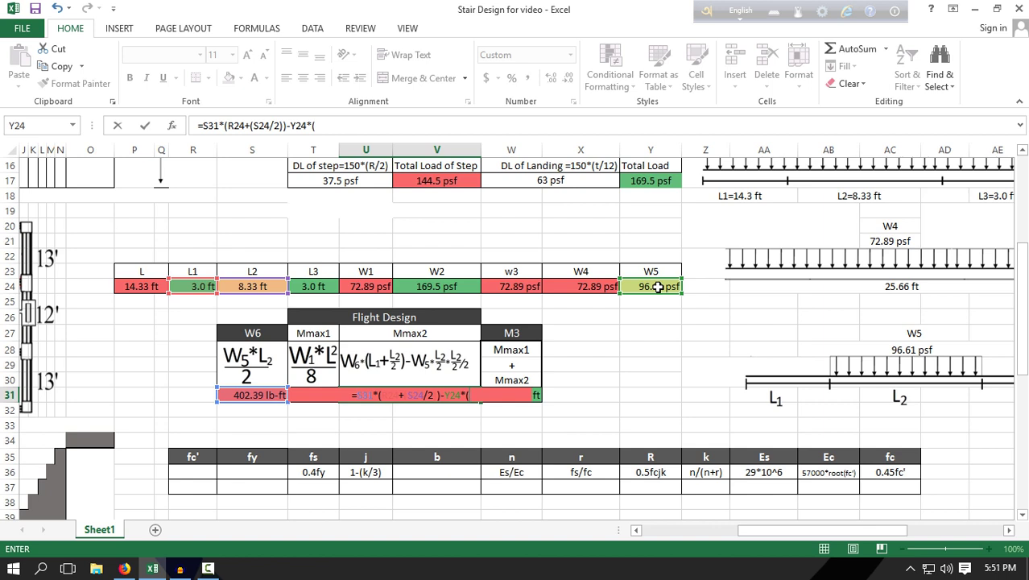
{"action": "left_click", "coordinate": [253, 287]}
{"action": "type", "text": "/"}
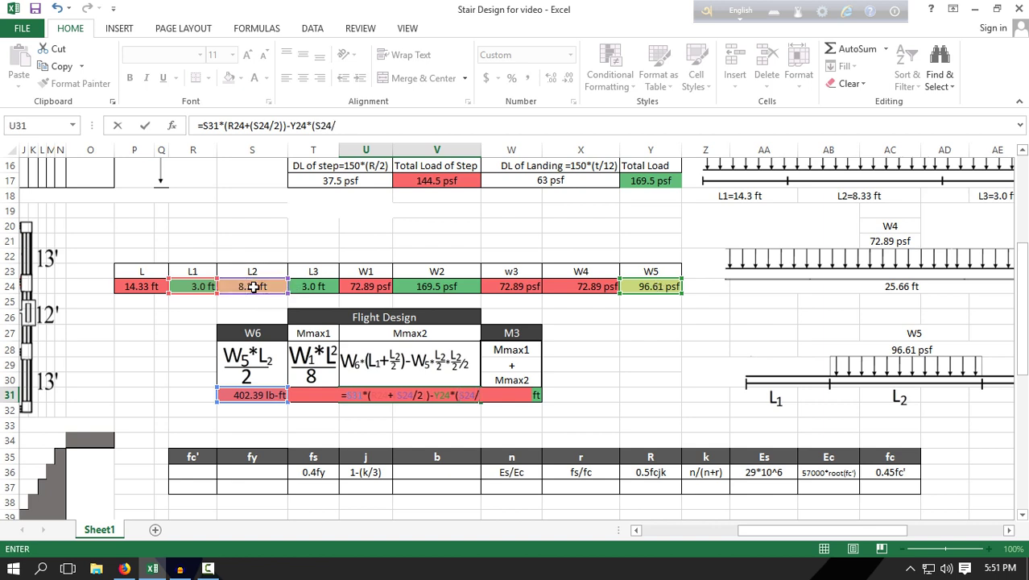
{"action": "type", "text": "2)*"}
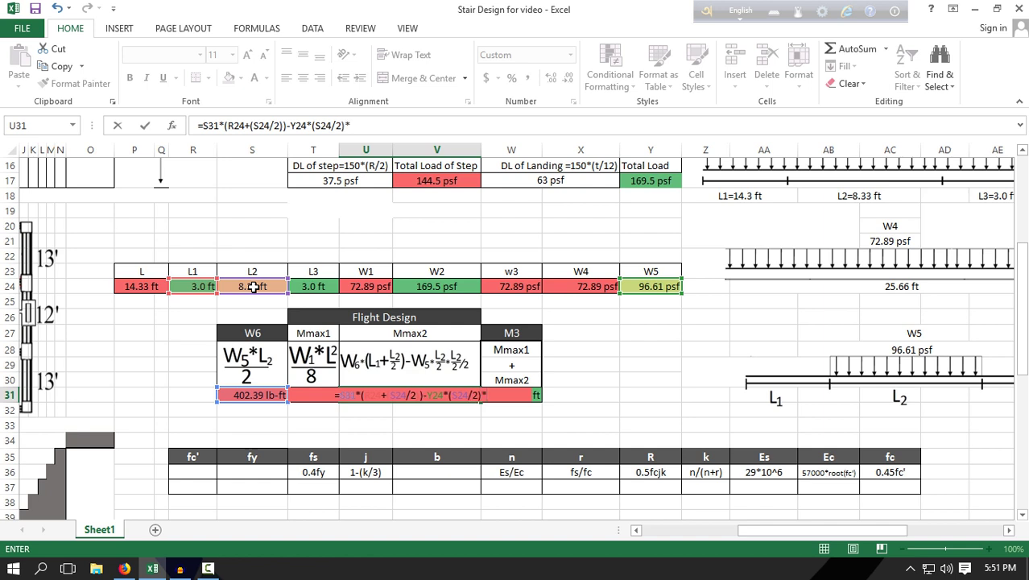
{"action": "type", "text": "("}
{"action": "left_click", "coordinate": [272, 287]}
{"action": "type", "text": "/"}
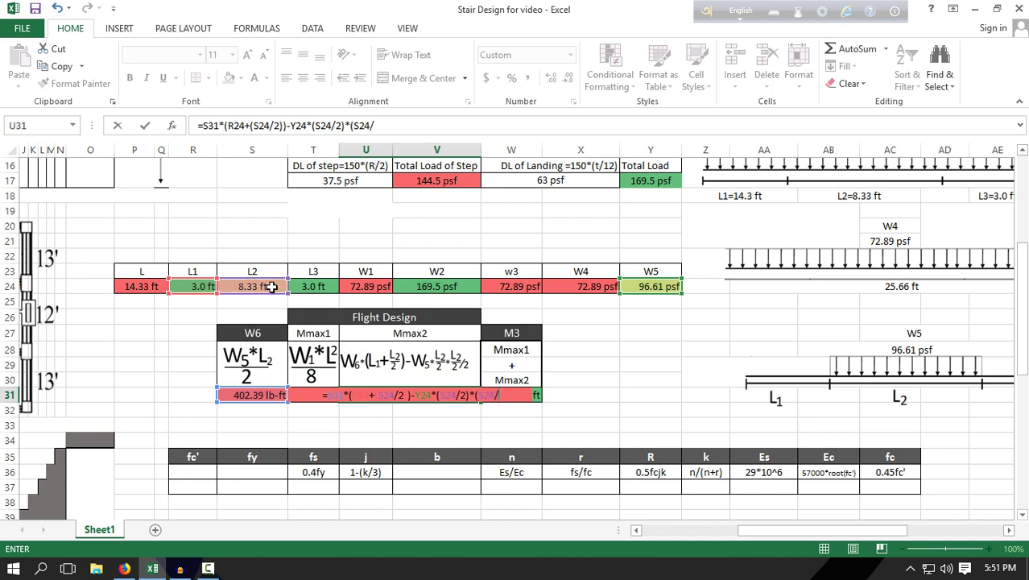
{"action": "type", "text": "2)"}
Step: Calculate M3 in cell W31 as the sum of both moments with =T31+U31
{"action": "left_click", "coordinate": [514, 395]}
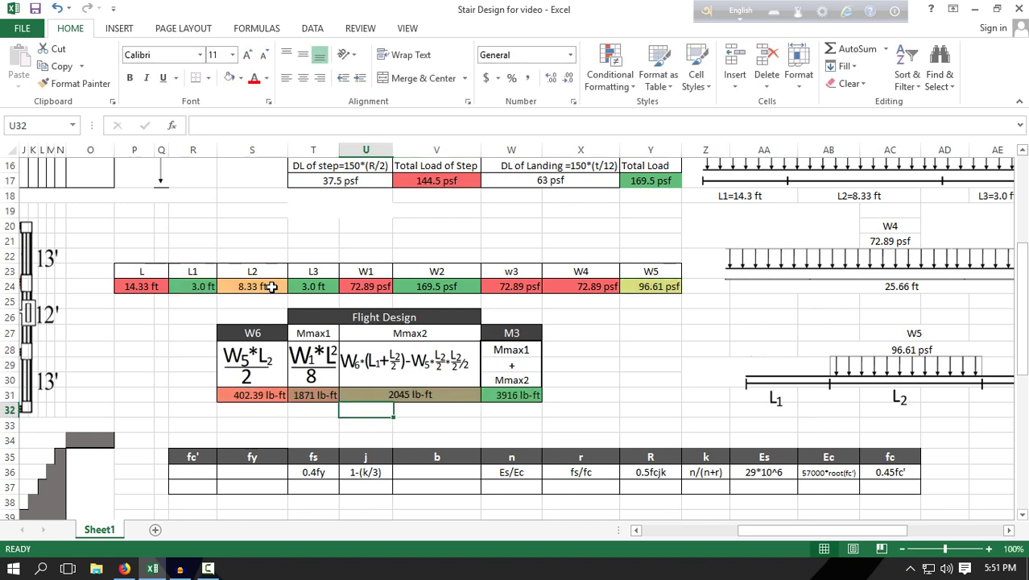
{"action": "type", "text": "="}
{"action": "left_click", "coordinate": [311, 398]}
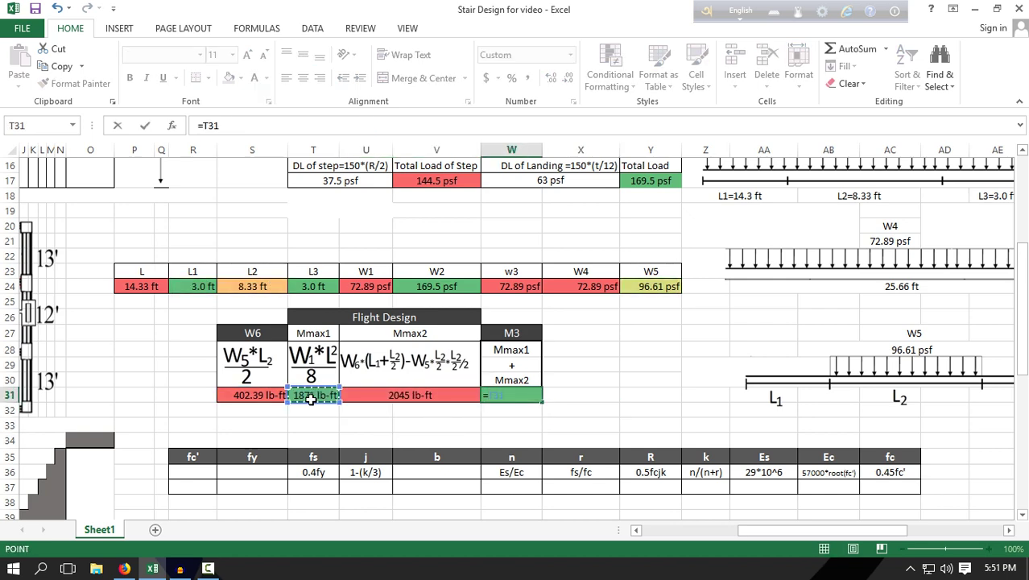
{"action": "type", "text": "+"}
{"action": "left_click", "coordinate": [402, 396]}
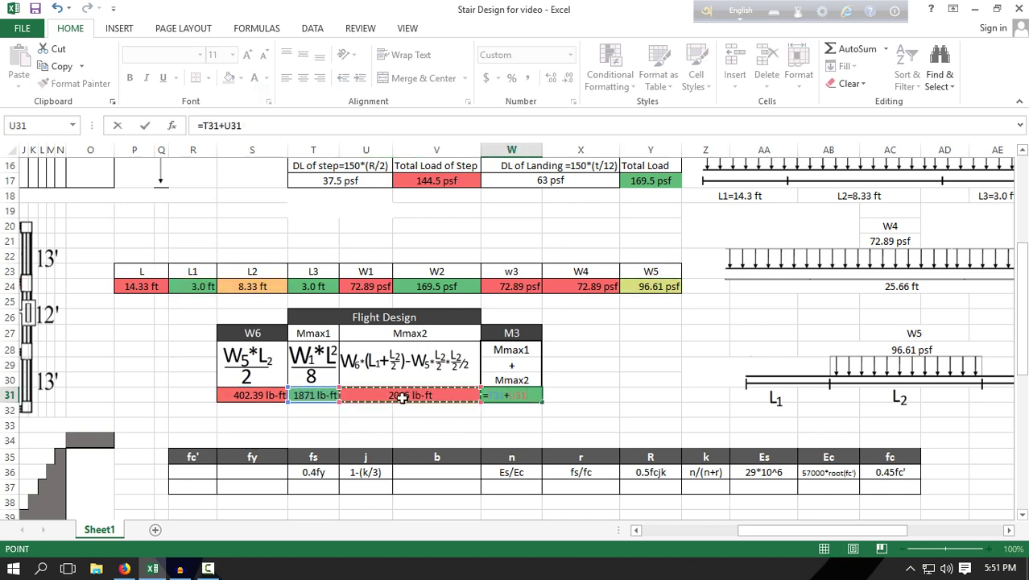
{"action": "key", "text": "Return"}
Step: Enter the concrete strength fc' as =3 in cell R36 of the material properties table
{"action": "scroll", "coordinate": [402, 397], "scroll_direction": "down", "scroll_amount": 5}
{"action": "scroll", "coordinate": [241, 362], "scroll_direction": "up", "scroll_amount": 3, "text": "ctrl"}
{"action": "left_click", "coordinate": [94, 334]}
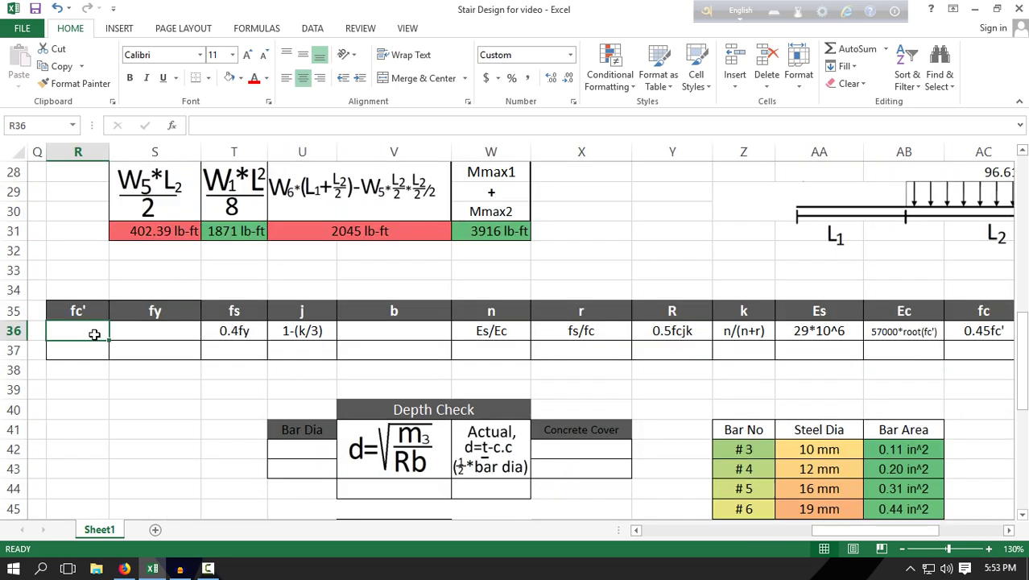
{"action": "type", "text": "="}
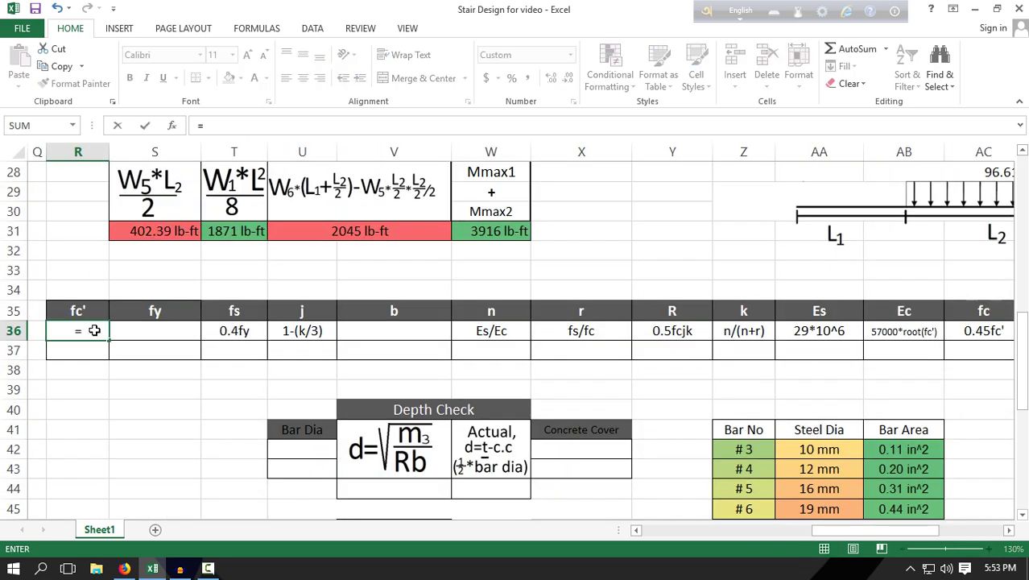
{"action": "type", "text": "3"}
{"action": "key", "text": "Return"}
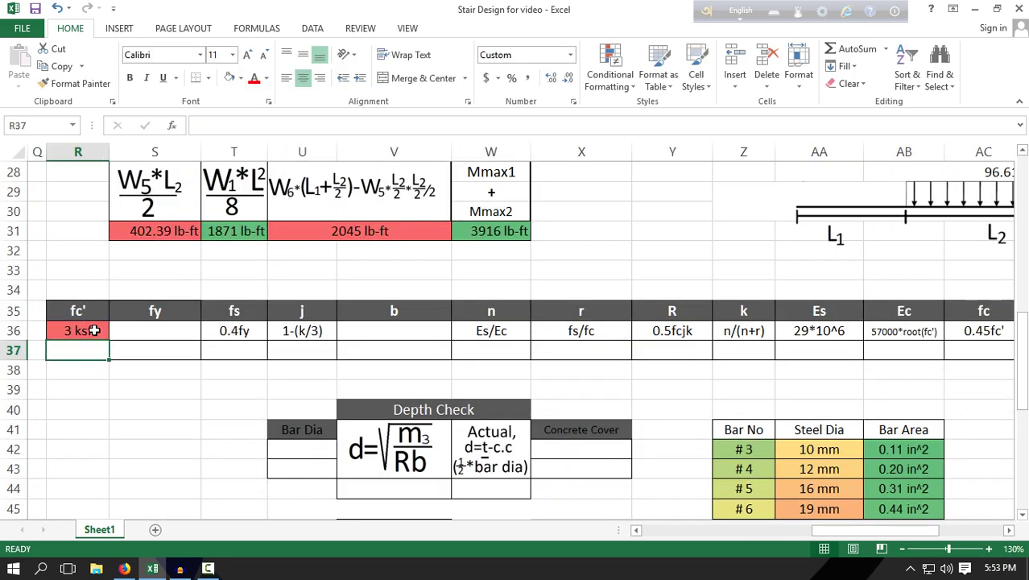
Step: Convert fc' to the smaller unit in cell R37 with the formula =R36*1000
{"action": "type", "text": "="}
{"action": "left_click", "coordinate": [64, 333]}
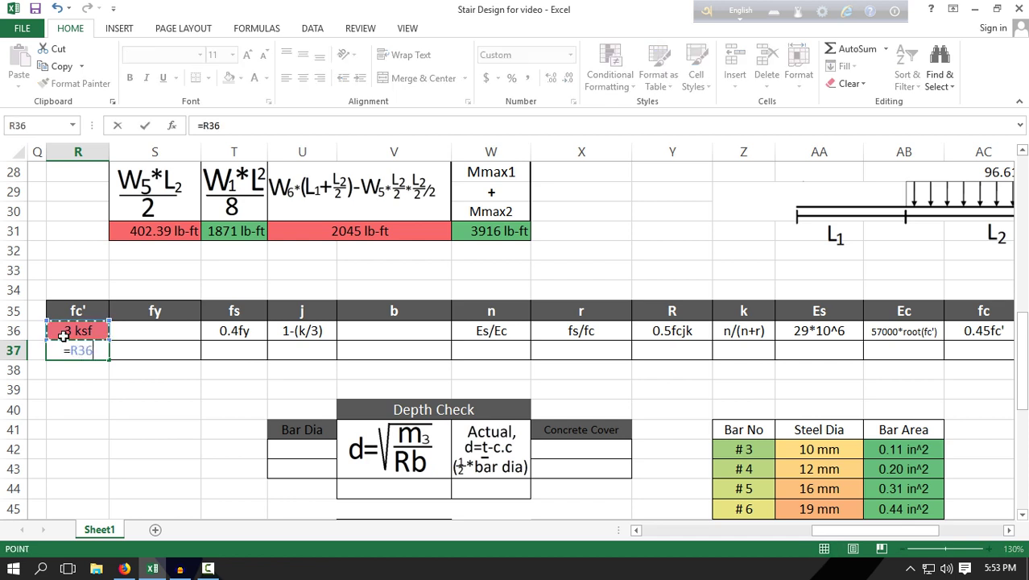
{"action": "type", "text": "*1"}
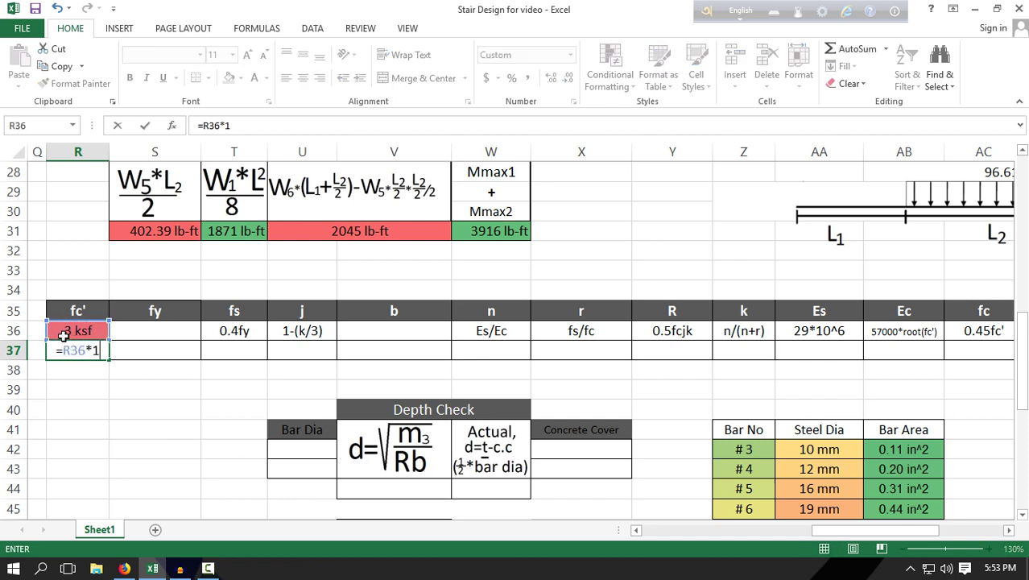
{"action": "type", "text": "000"}
Step: Enter the steel yield strength fy as =60 in cell S36
{"action": "left_click", "coordinate": [141, 332]}
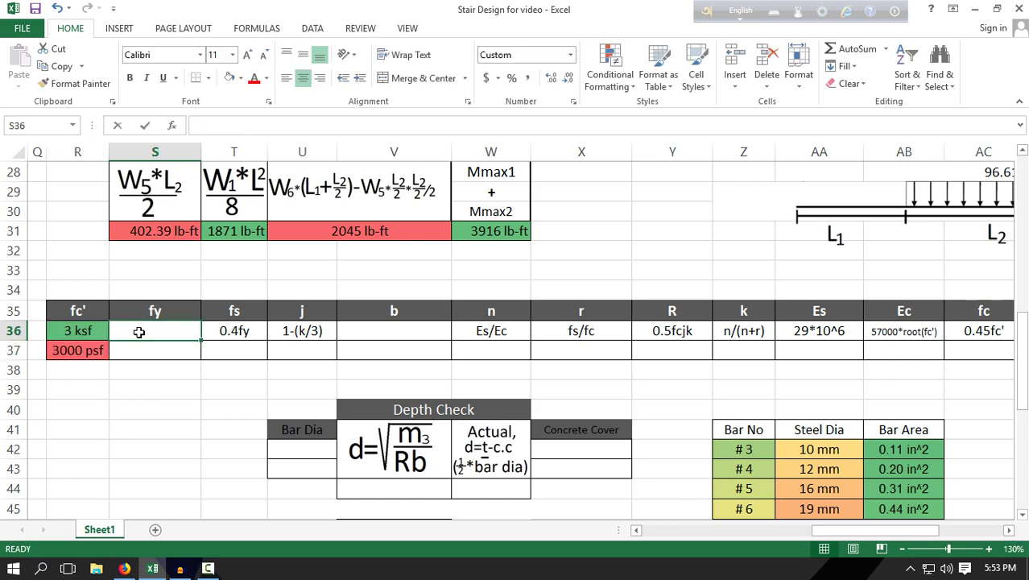
{"action": "type", "text": "=60"}
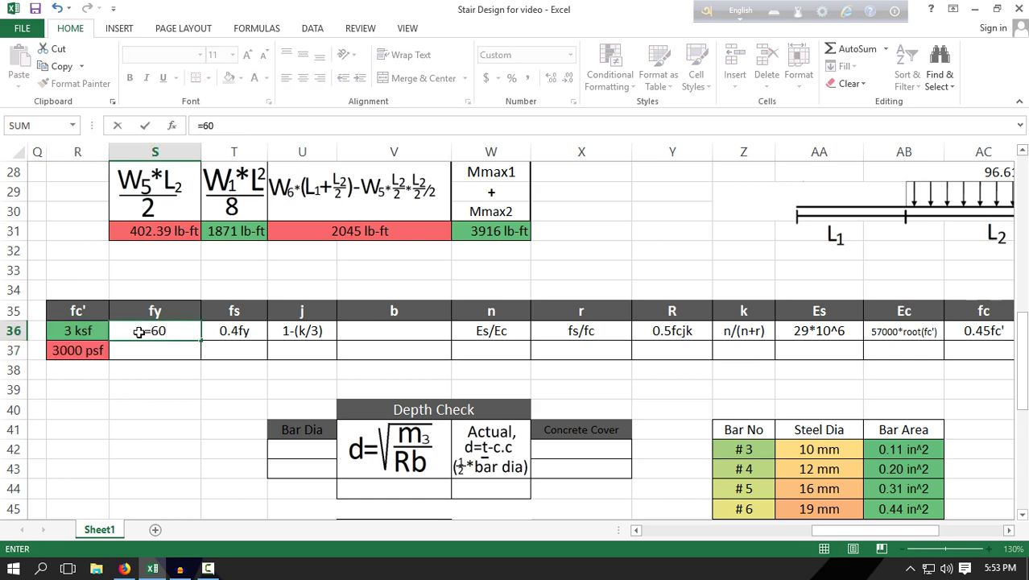
{"action": "key", "text": "Return"}
Step: Change the custom number format of the fc' value in R36 to 0 "ksi"
{"action": "left_click", "coordinate": [87, 331]}
{"action": "key", "text": "ctrl+1"}
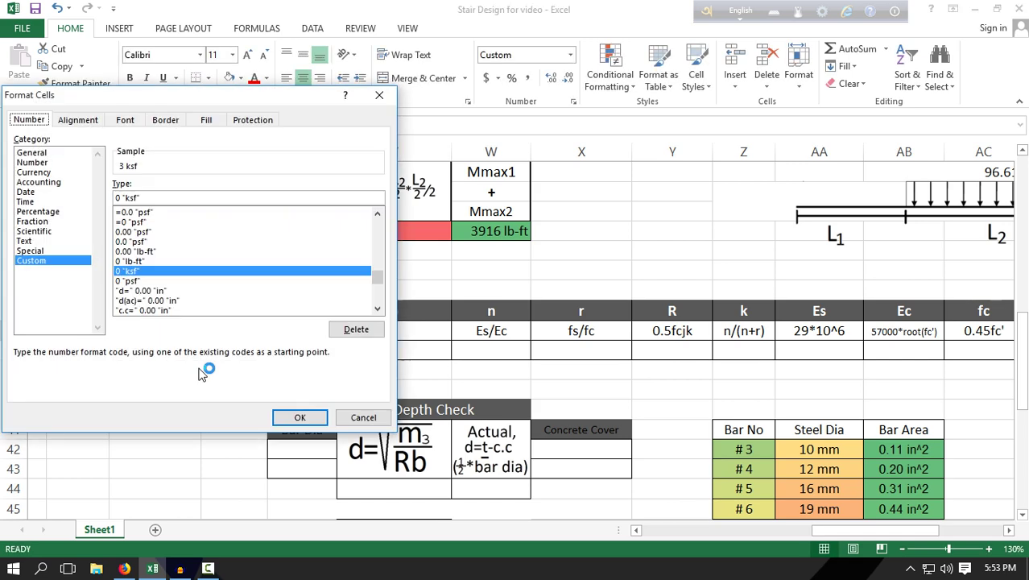
{"action": "key", "text": "Left"}
{"action": "key", "text": "BackSpace"}
{"action": "type", "text": "i"}
{"action": "left_click", "coordinate": [300, 417]}
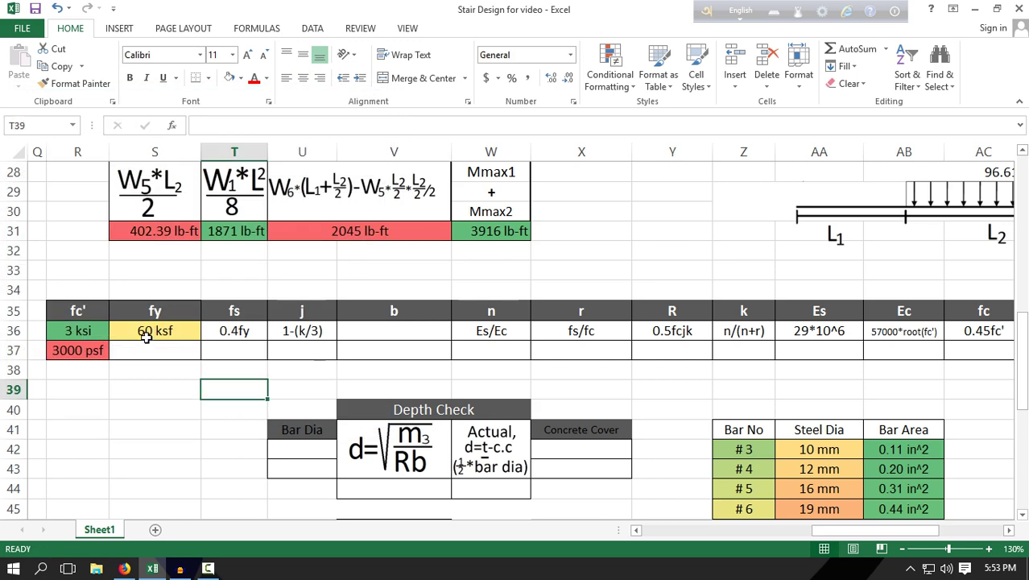
Step: Copy the ksi number format from the fc' cell R36 to the fy cell S36
{"action": "left_click", "coordinate": [81, 84]}
{"action": "left_click", "coordinate": [146, 330]}
{"action": "left_click", "coordinate": [233, 429]}
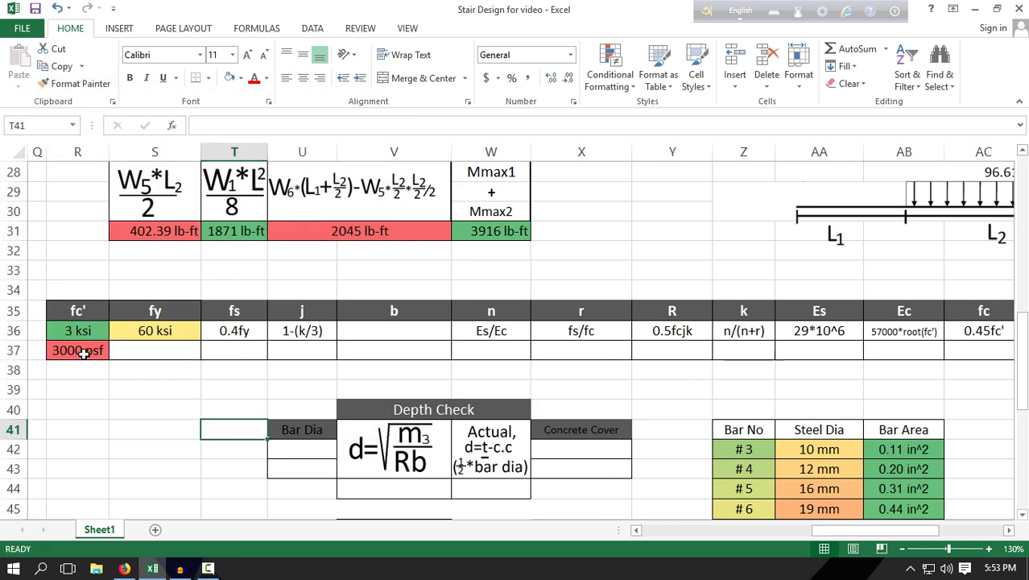
Step: Change the custom number format of R37 to 0 "psi" and fill its formula across to the fy cell S37
{"action": "left_click", "coordinate": [83, 352]}
{"action": "right_click", "coordinate": [84, 352]}
{"action": "left_click", "coordinate": [141, 284]}
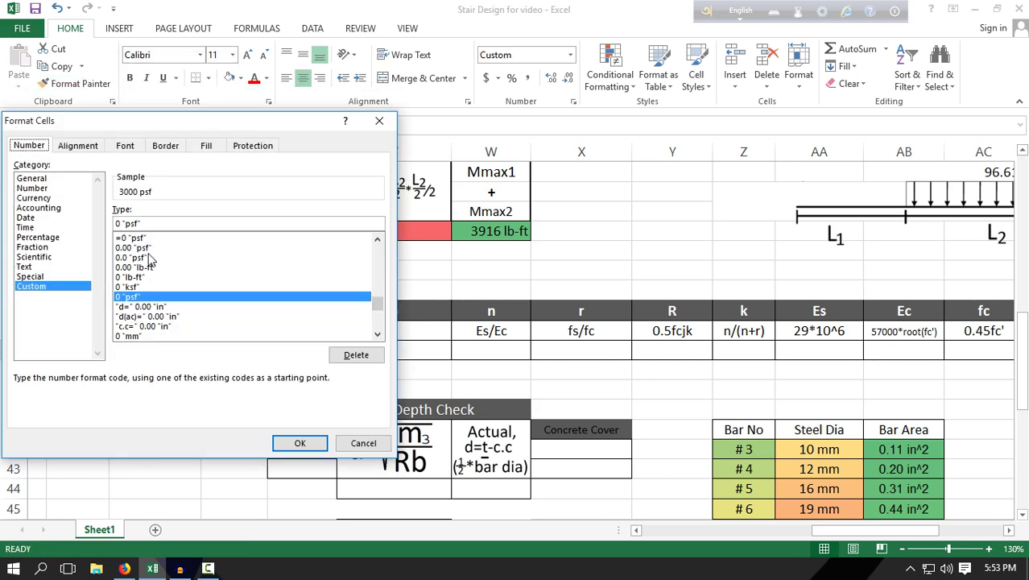
{"action": "key", "text": "Left"}
{"action": "key", "text": "BackSpace"}
{"action": "type", "text": "i"}
{"action": "key", "text": "Return"}
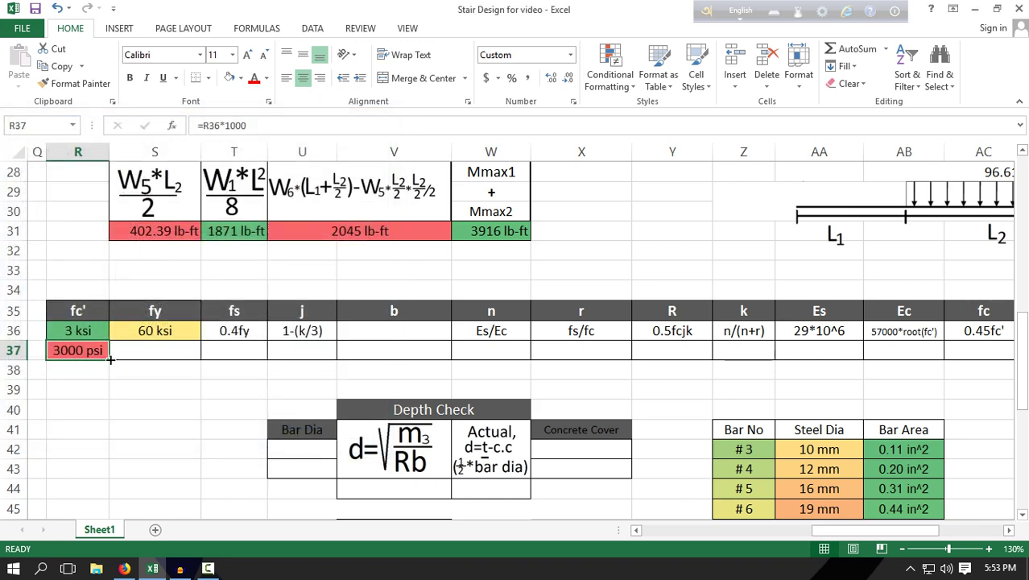
{"action": "left_click_drag", "start_coordinate": [110, 360], "coordinate": [189, 360]}
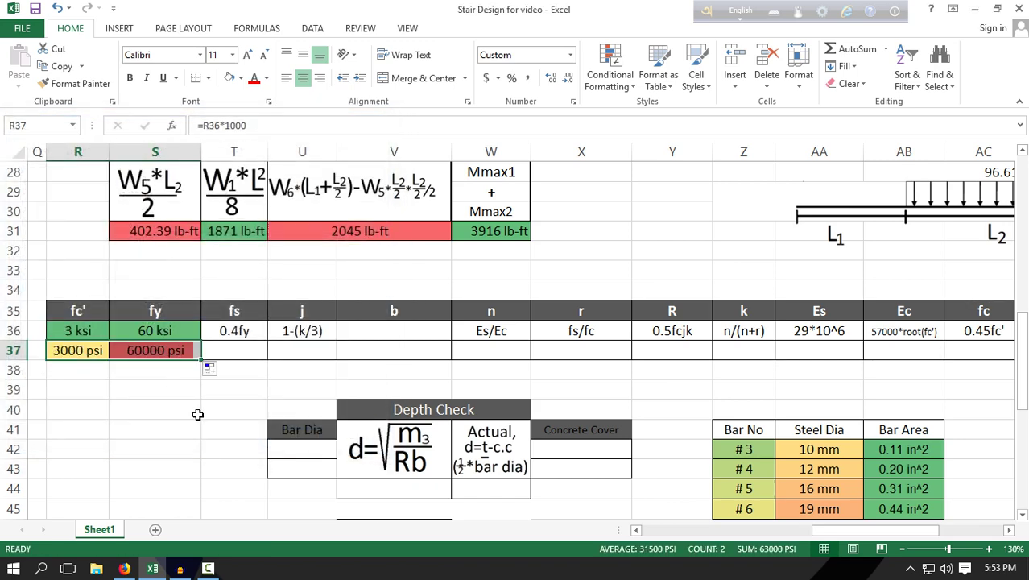
Step: Calculate the allowable steel stress fs in cell T37 with the formula =.4*S37
{"action": "left_click", "coordinate": [232, 352]}
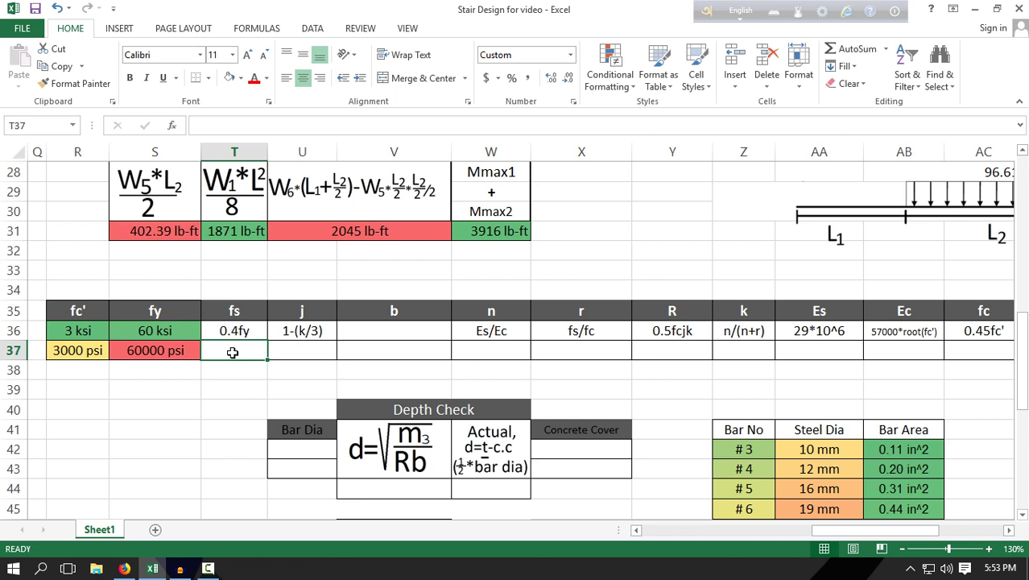
{"action": "type", "text": "=.4"}
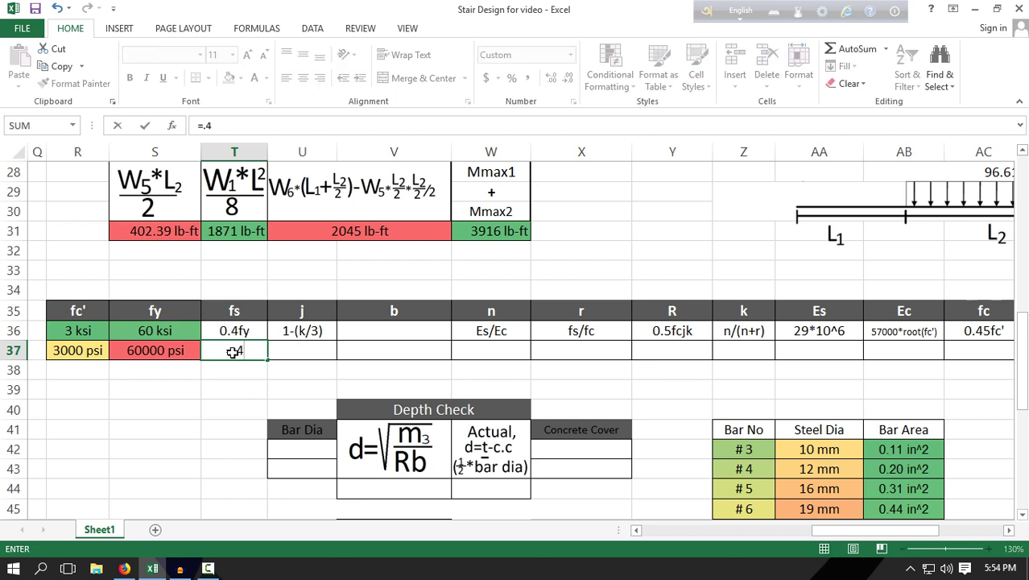
{"action": "type", "text": "*"}
{"action": "left_click", "coordinate": [151, 351]}
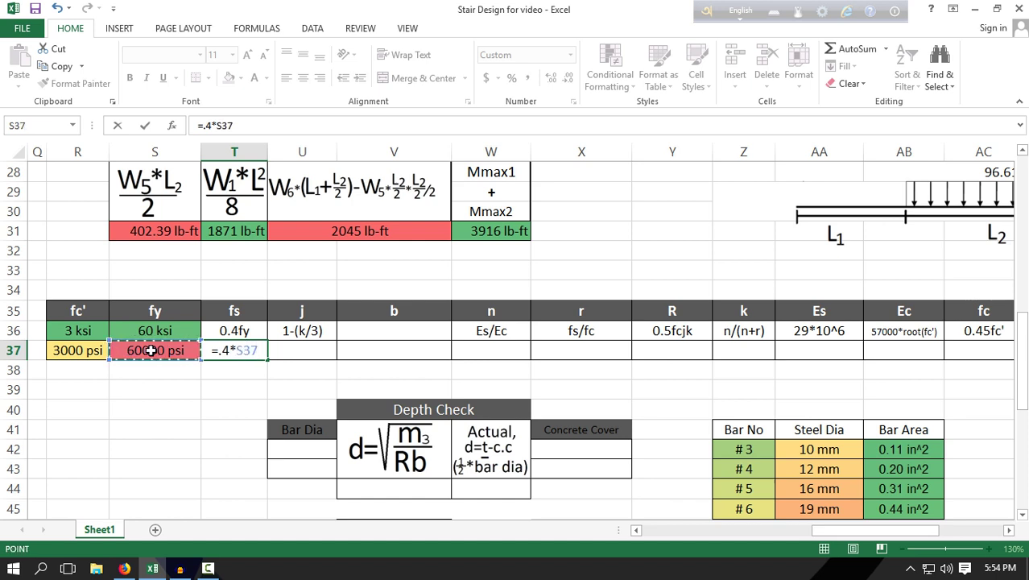
{"action": "key", "text": "Return"}
Step: Calculate j in cell U37 with the formula =1-(Z37/3), referencing the k cell
{"action": "left_click", "coordinate": [302, 352]}
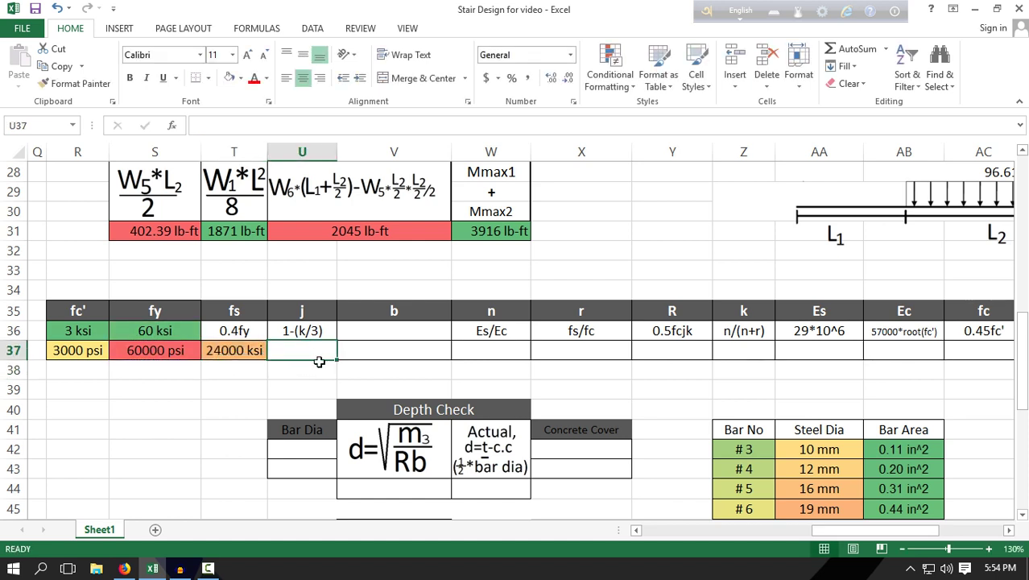
{"action": "type", "text": "="}
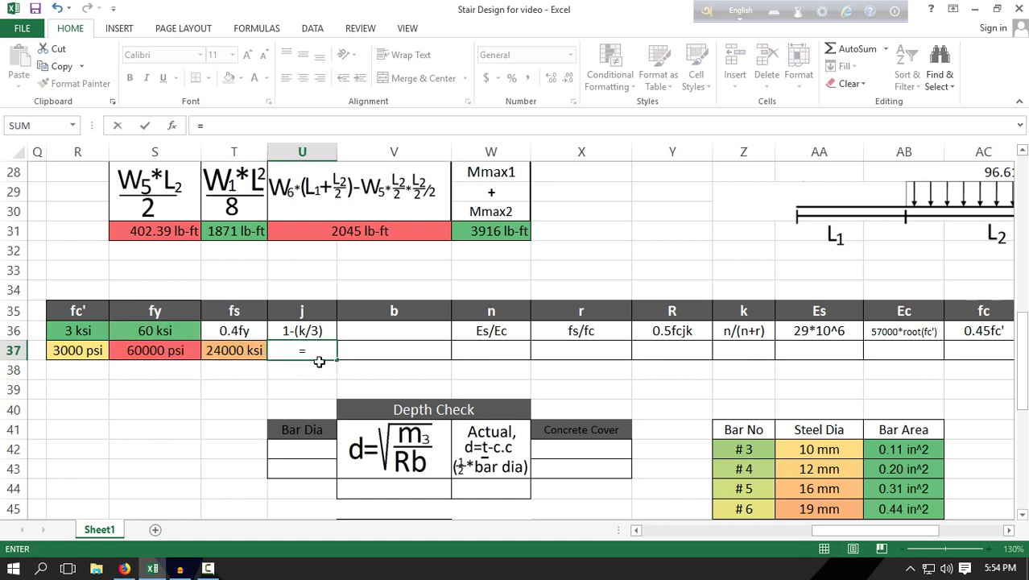
{"action": "type", "text": "1-("}
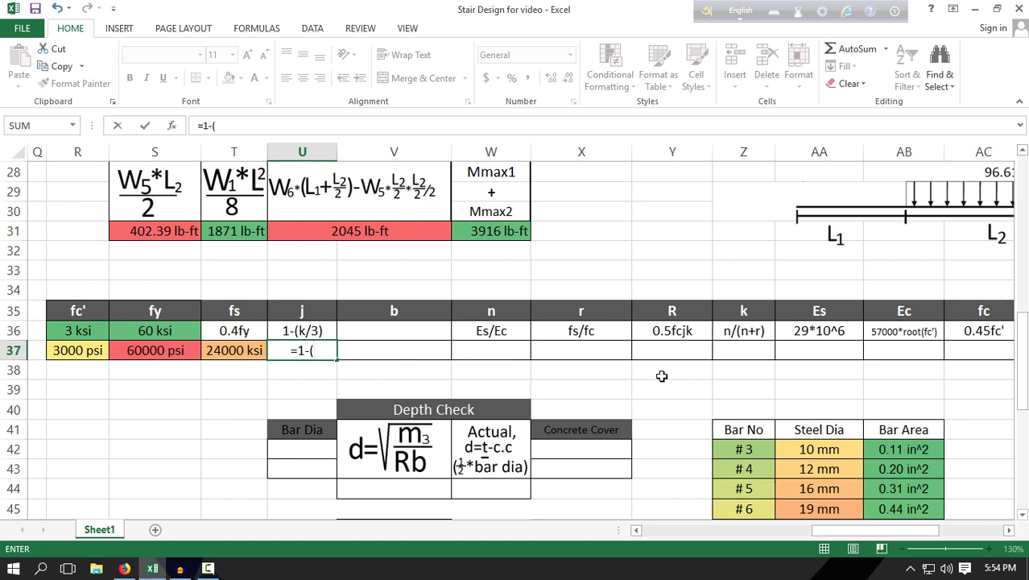
{"action": "left_click", "coordinate": [755, 354]}
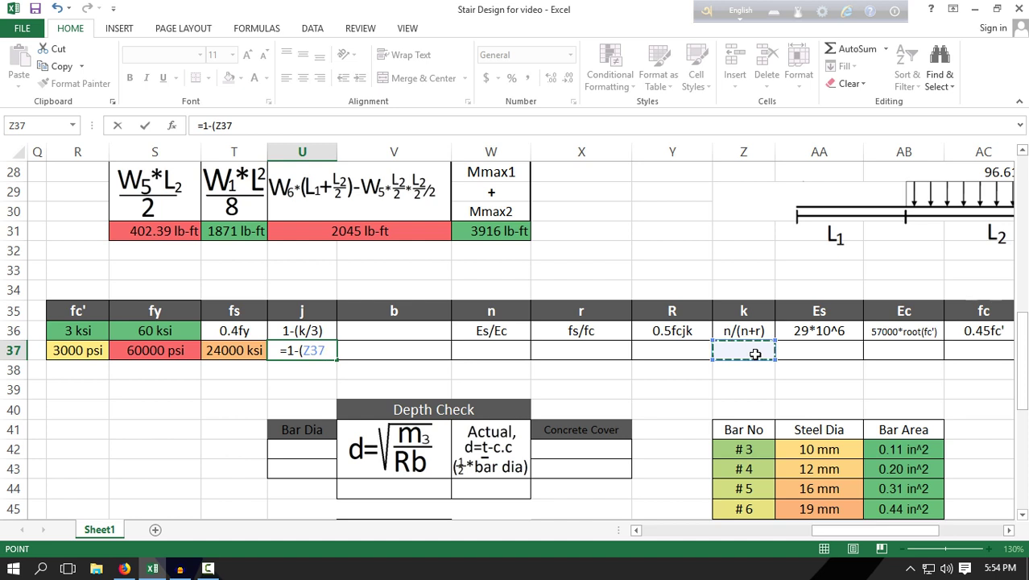
{"action": "type", "text": "/3)"}
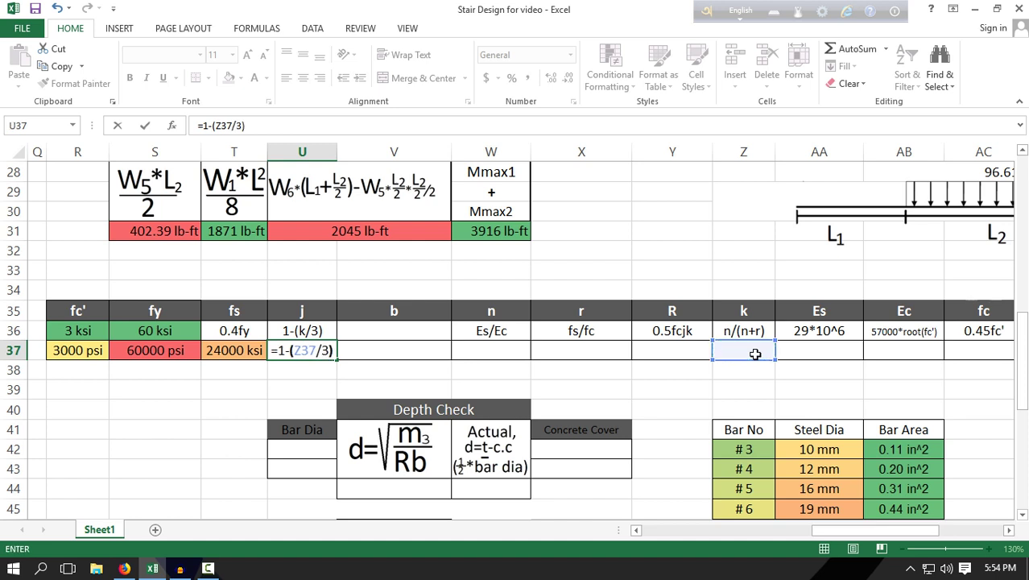
{"action": "key", "text": "Return"}
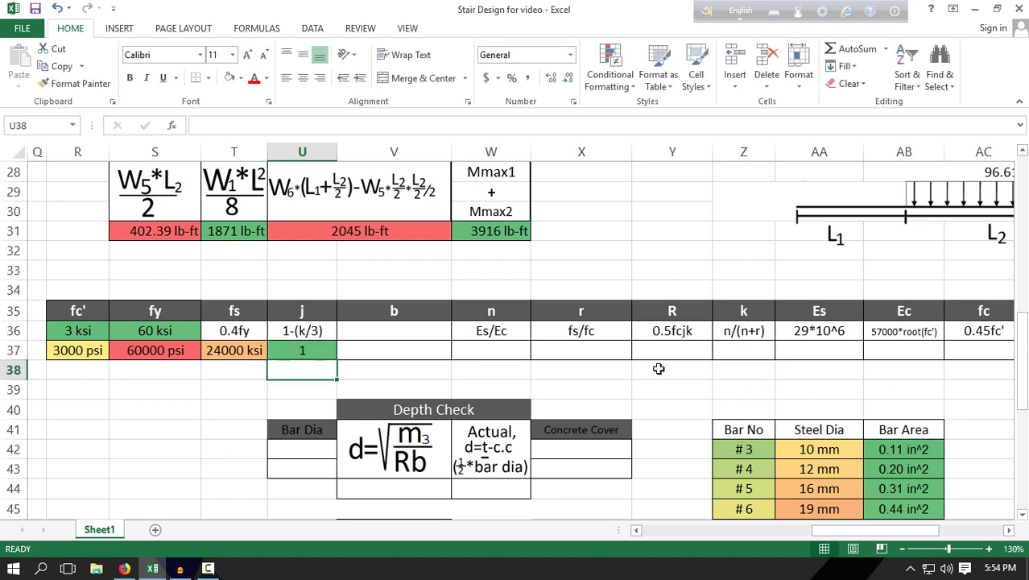
Step: Enter the width b as 12 in cell V37
{"action": "left_click", "coordinate": [523, 352]}
{"action": "left_click", "coordinate": [393, 353]}
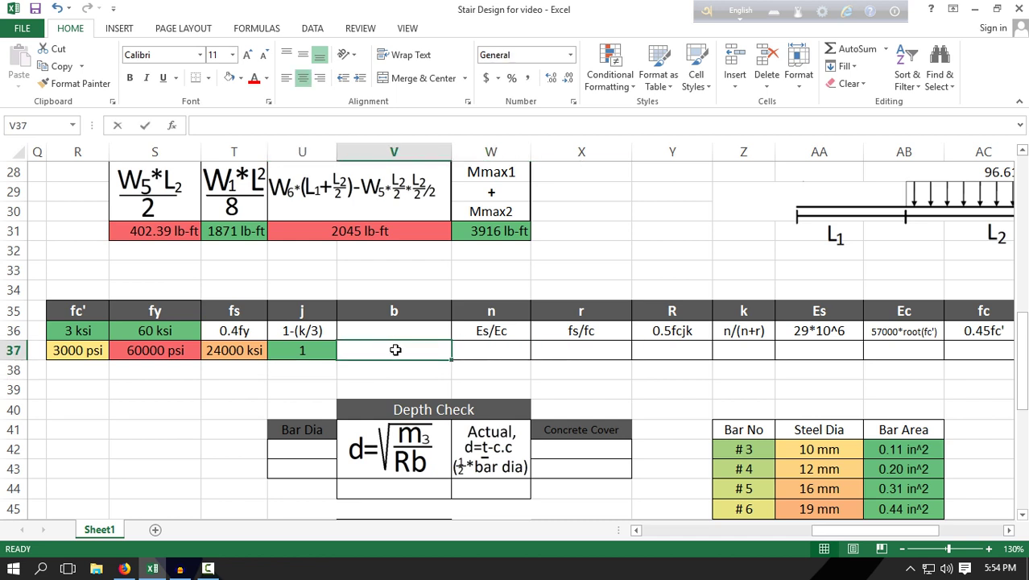
{"action": "type", "text": "12"}
{"action": "key", "text": "Return"}
Step: Calculate the modular ratio n in cell W37 as Es/Ec with the formula =AA37/AB37
{"action": "left_click", "coordinate": [500, 348]}
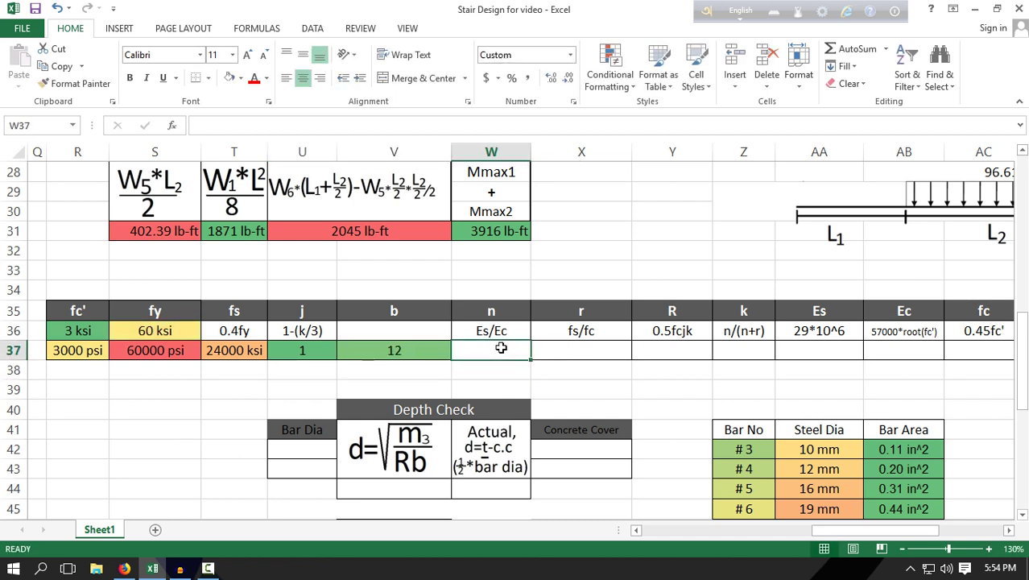
{"action": "type", "text": "="}
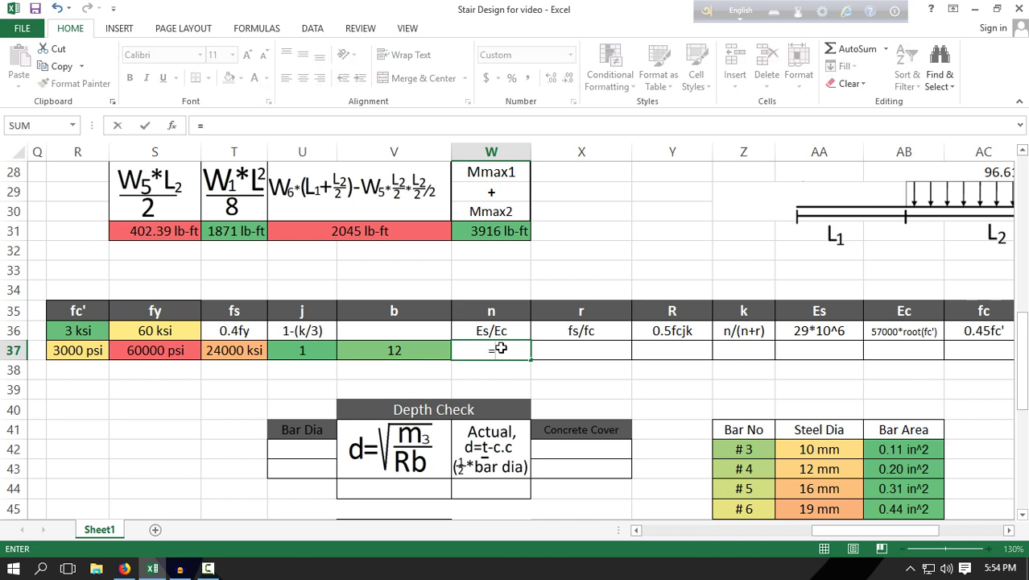
{"action": "left_click", "coordinate": [813, 351]}
{"action": "type", "text": "/"}
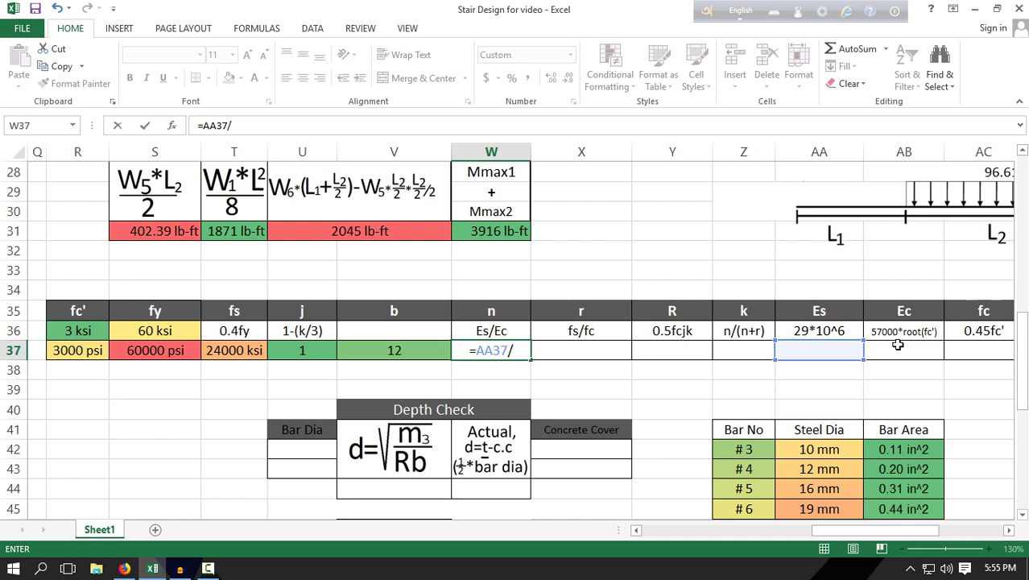
{"action": "left_click", "coordinate": [898, 346]}
{"action": "key", "text": "Return"}
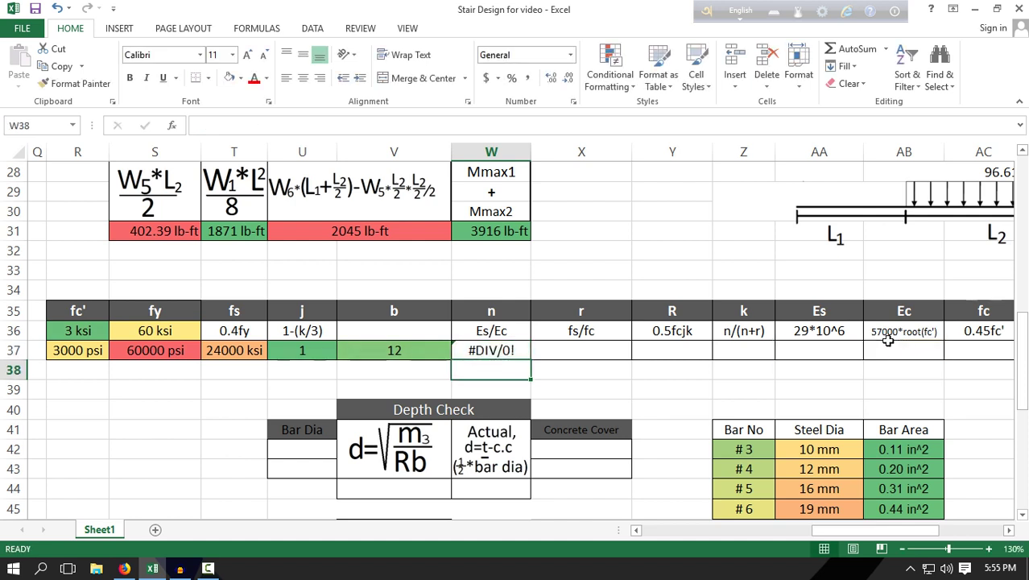
Step: Enter the steel modulus Es in cell AA37 with the formula =29*power(10,6)
{"action": "left_click", "coordinate": [802, 350]}
{"action": "type", "text": "="}
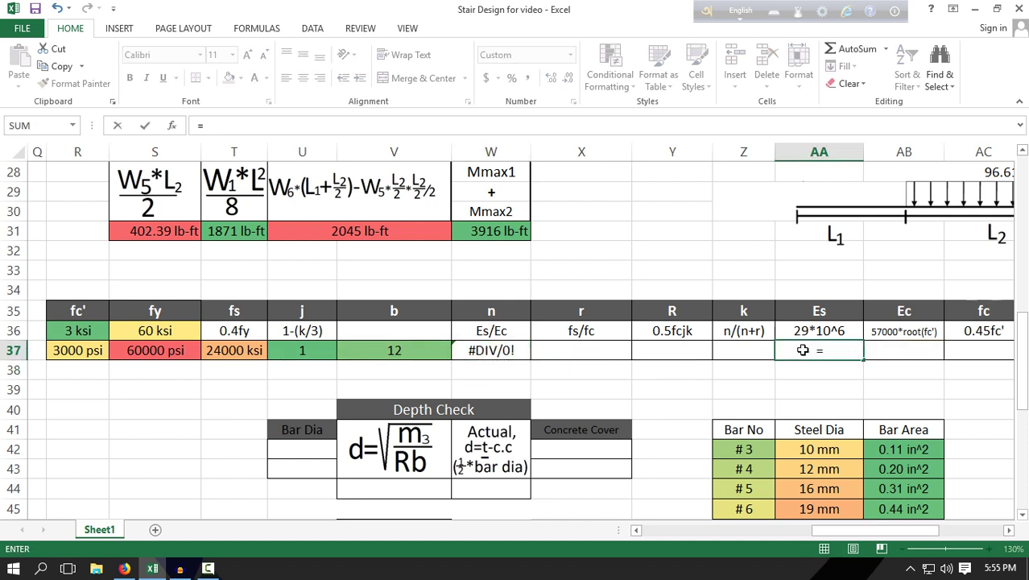
{"action": "type", "text": "29*p"}
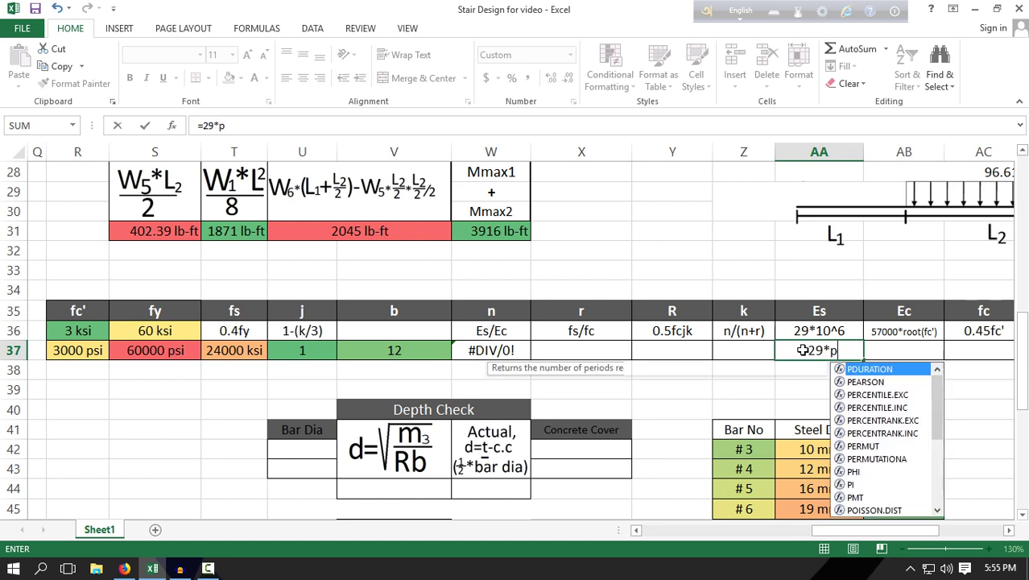
{"action": "type", "text": "ower"}
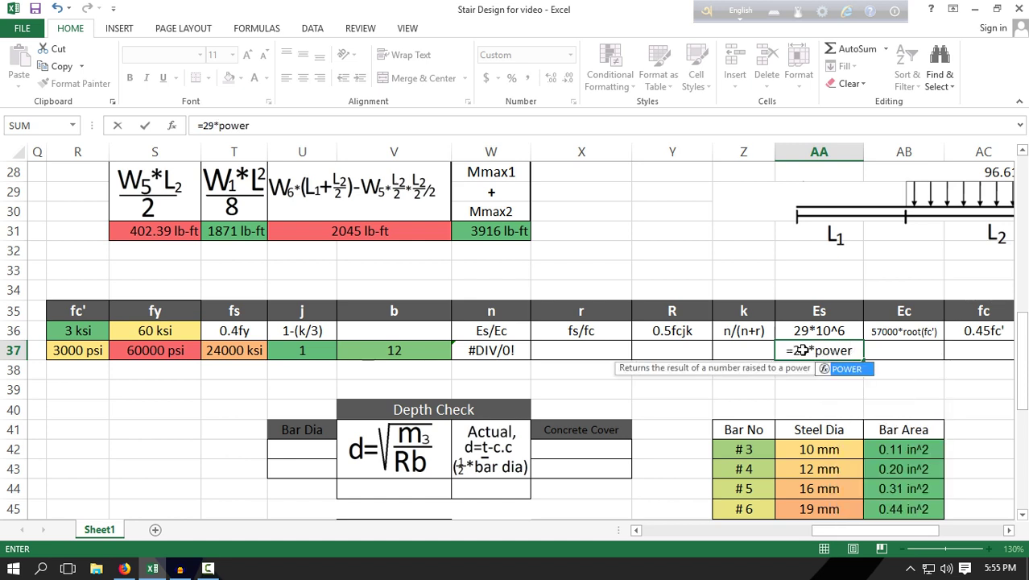
{"action": "type", "text": "(10"}
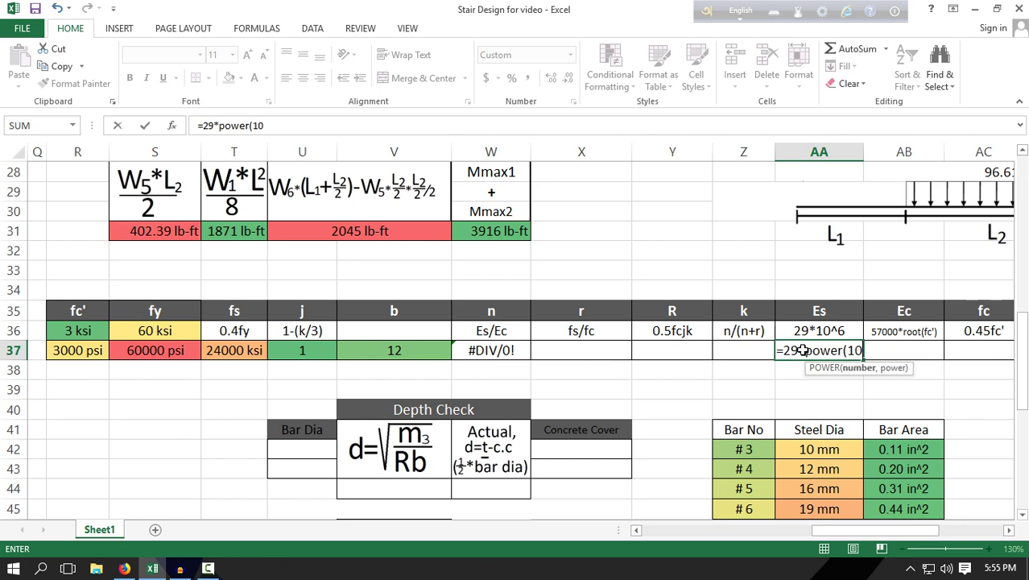
{"action": "type", "text": ",6"}
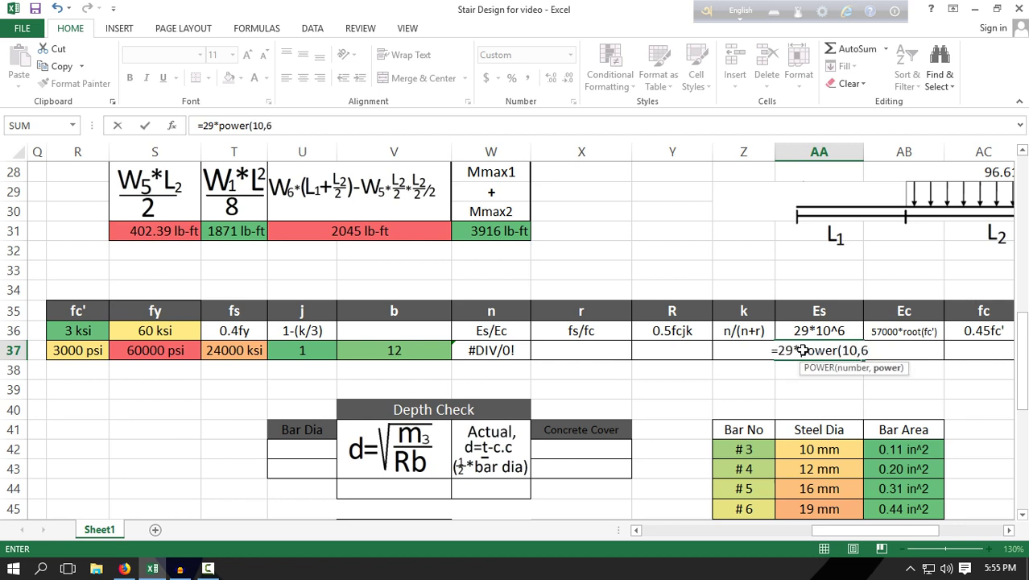
{"action": "type", "text": ")"}
Step: Calculate the concrete modulus Ec in cell AB37 with the formula =57000*sqrt(R37)
{"action": "left_click", "coordinate": [894, 357]}
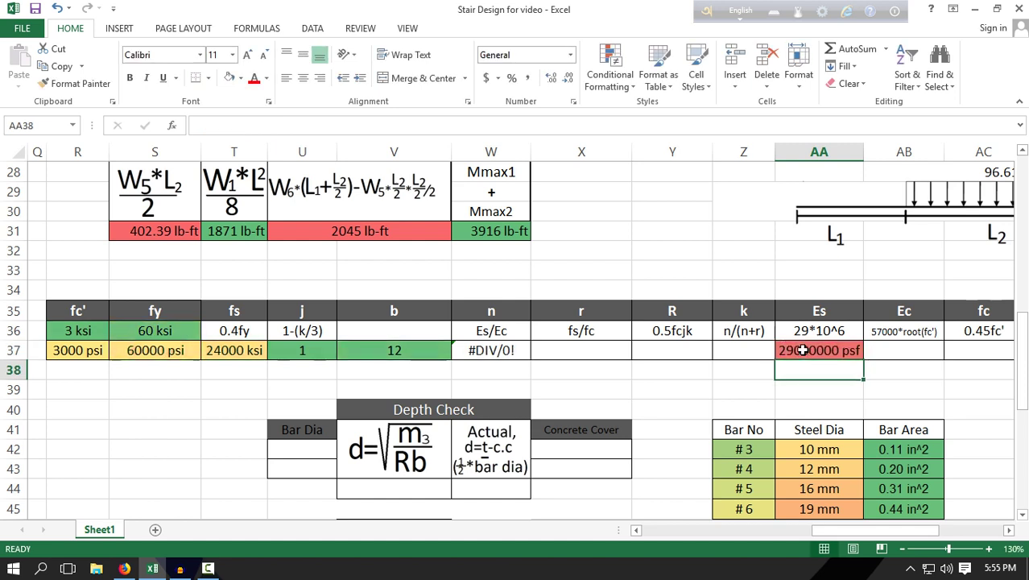
{"action": "type", "text": "="}
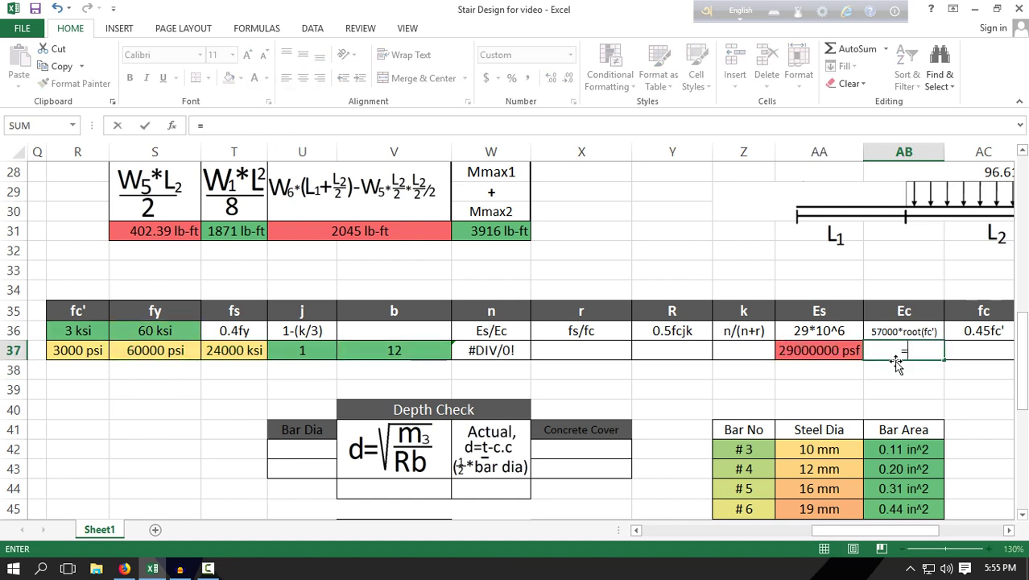
{"action": "type", "text": "57000"}
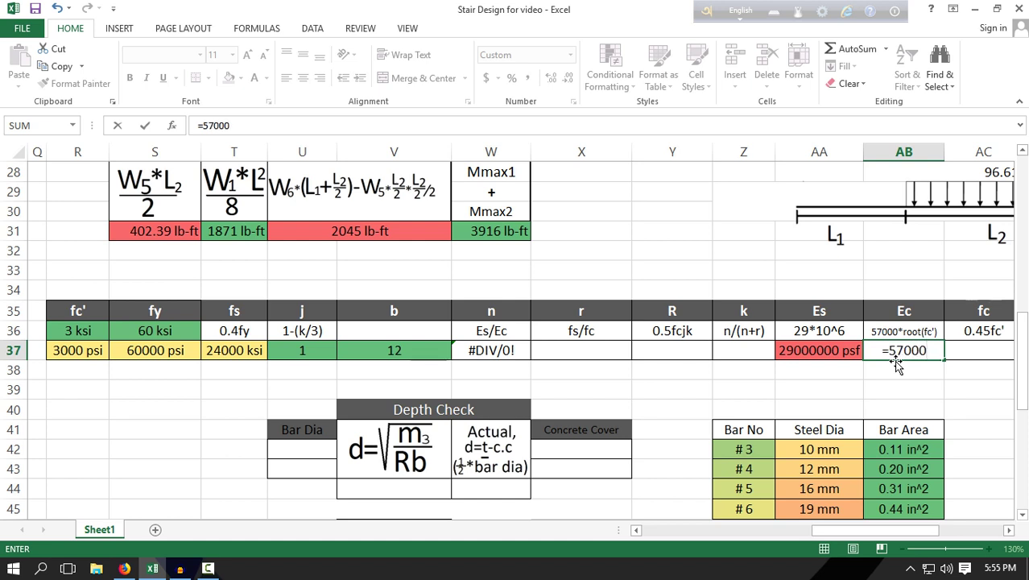
{"action": "type", "text": "*sq"}
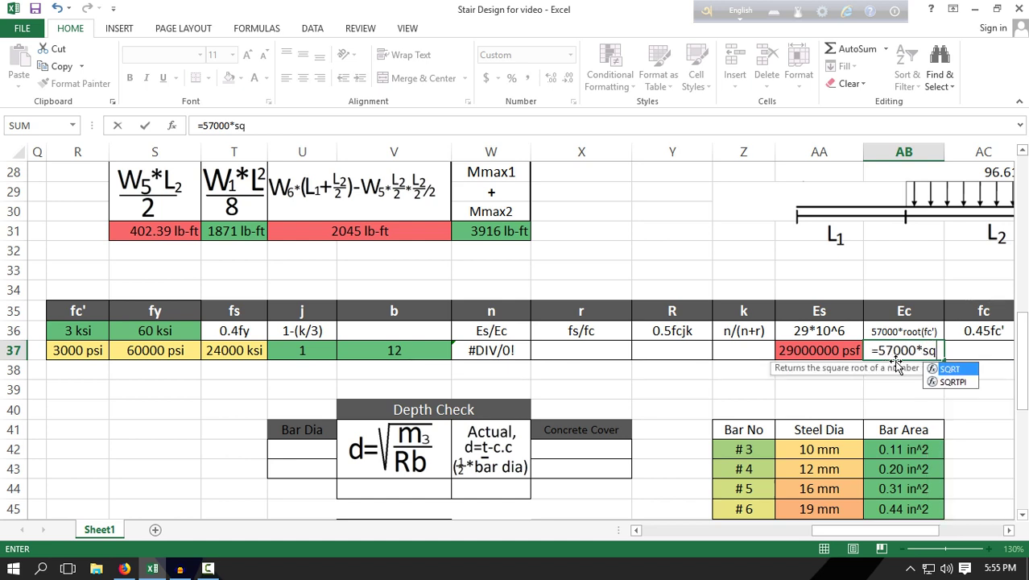
{"action": "type", "text": "rt("}
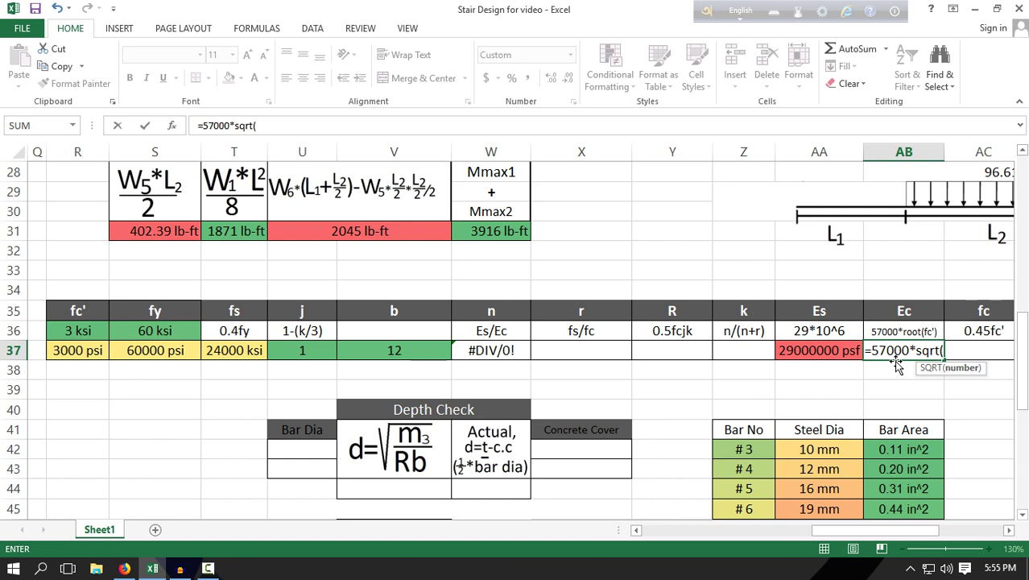
{"action": "left_click", "coordinate": [95, 352]}
{"action": "type", "text": ")"}
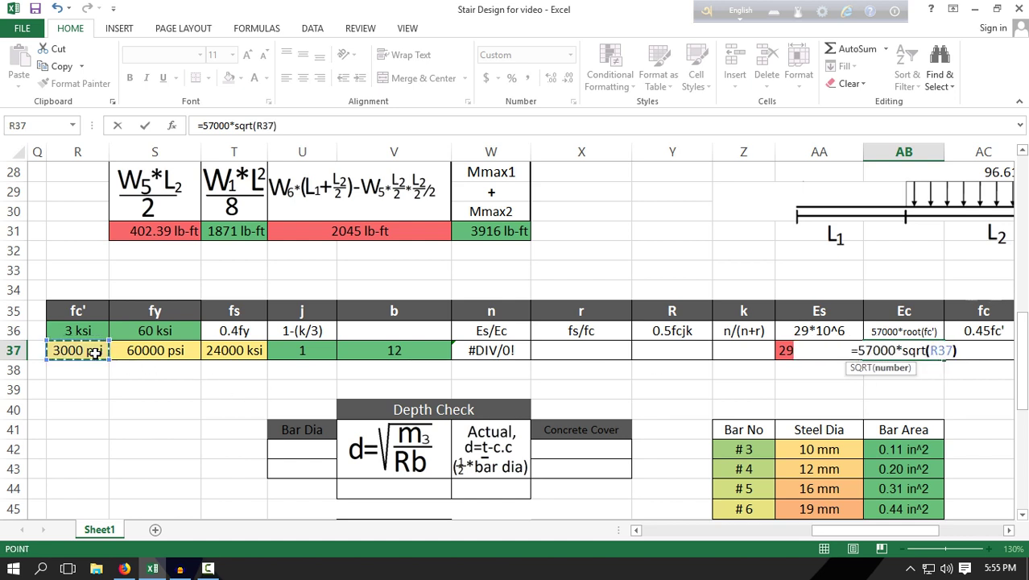
{"action": "key", "text": "Return"}
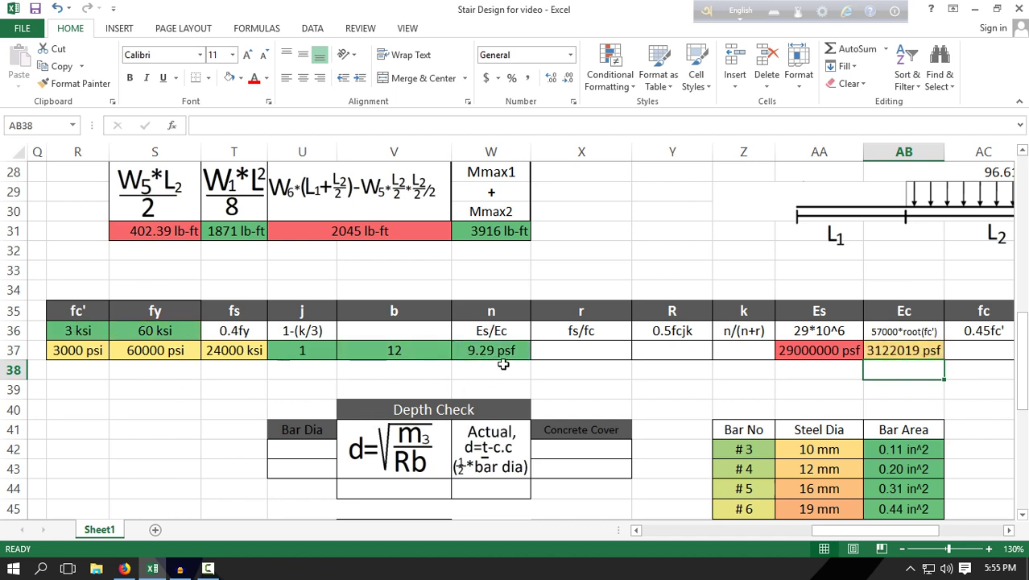
Step: Calculate the stress ratio r in cell X37 as fs/fc with the formula =T37/AC37
{"action": "left_click", "coordinate": [573, 386]}
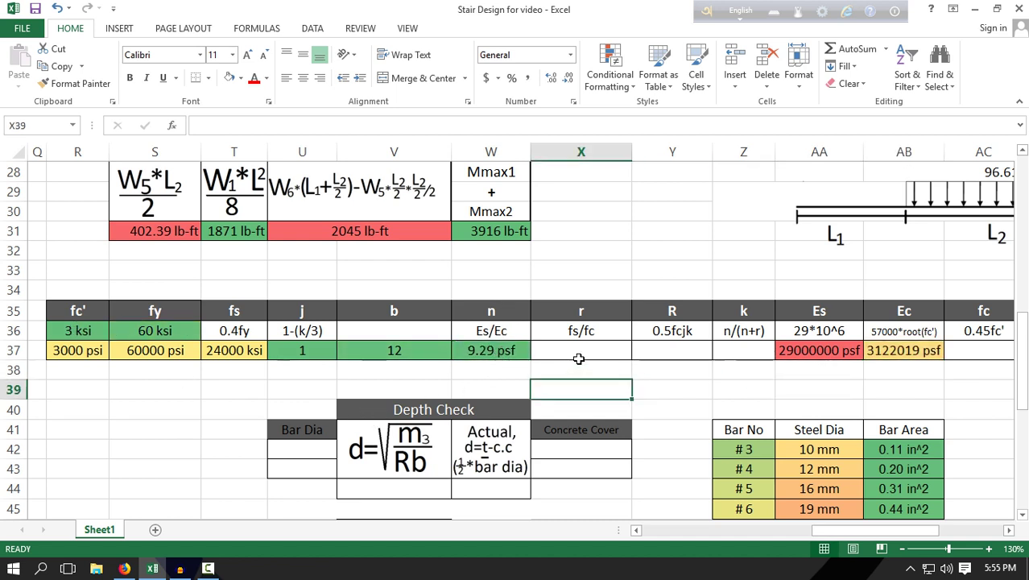
{"action": "left_click", "coordinate": [579, 352]}
{"action": "type", "text": "="}
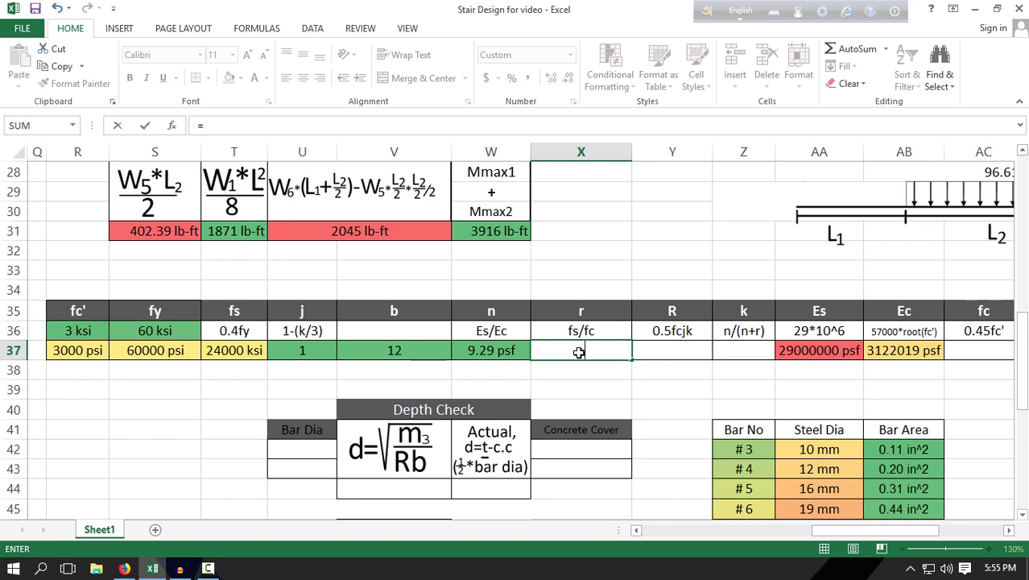
{"action": "left_click", "coordinate": [232, 352]}
{"action": "type", "text": "/"}
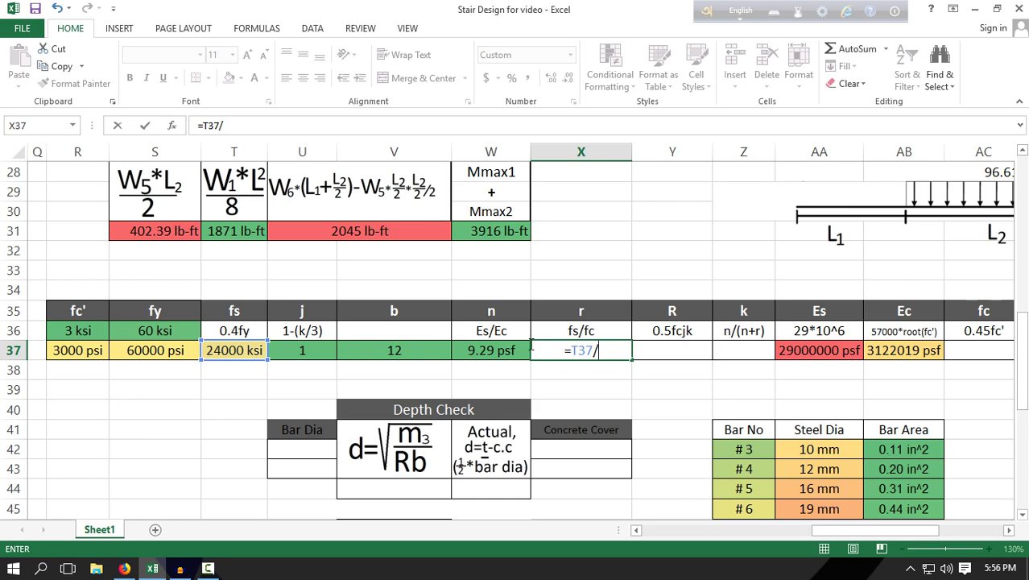
{"action": "left_click", "coordinate": [978, 351]}
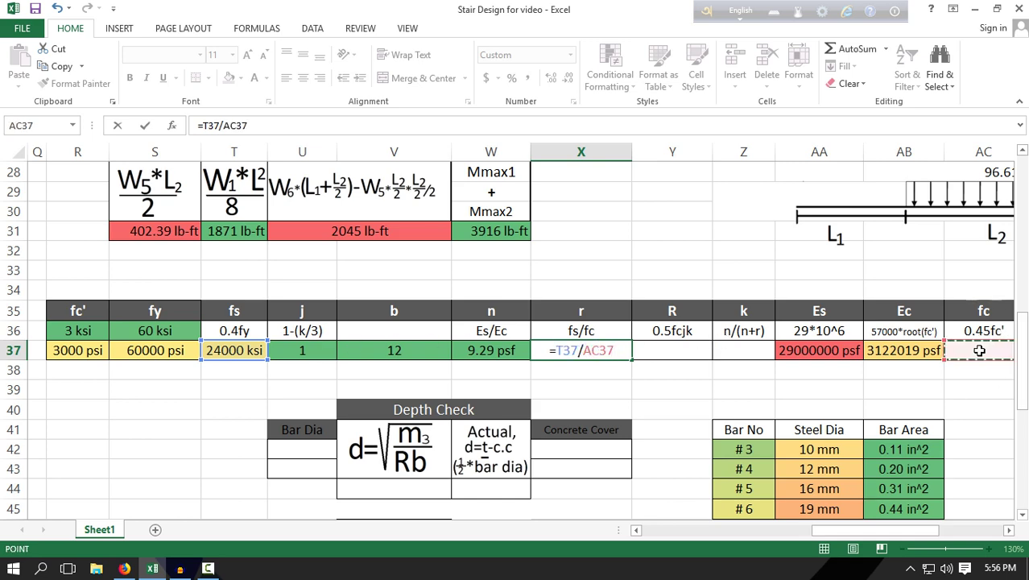
{"action": "key", "text": "Return"}
Step: Calculate the allowable concrete stress fc in cell AC37 with the formula =.45*R37
{"action": "left_click", "coordinate": [979, 350]}
{"action": "type", "text": "="}
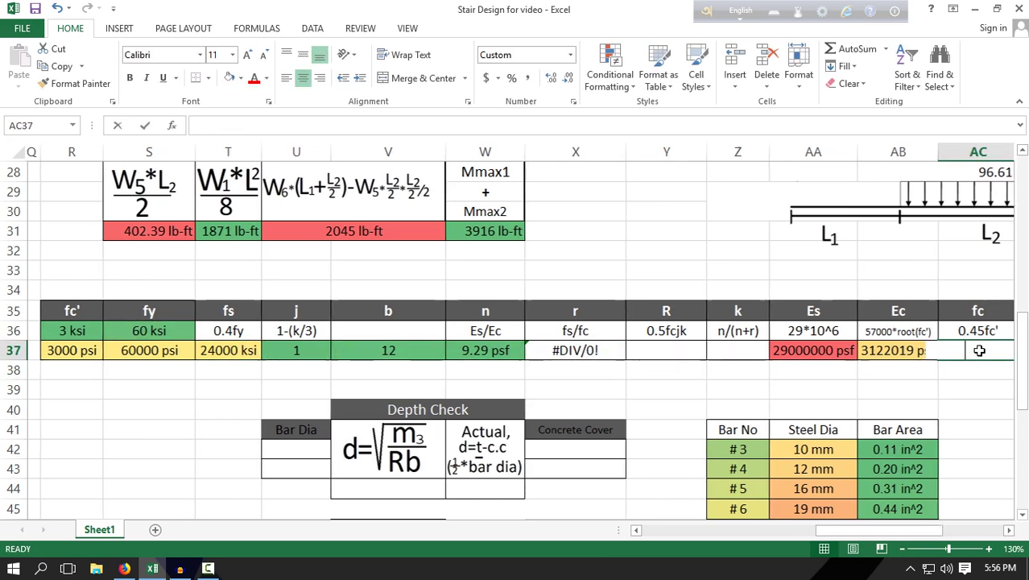
{"action": "type", "text": ".45"}
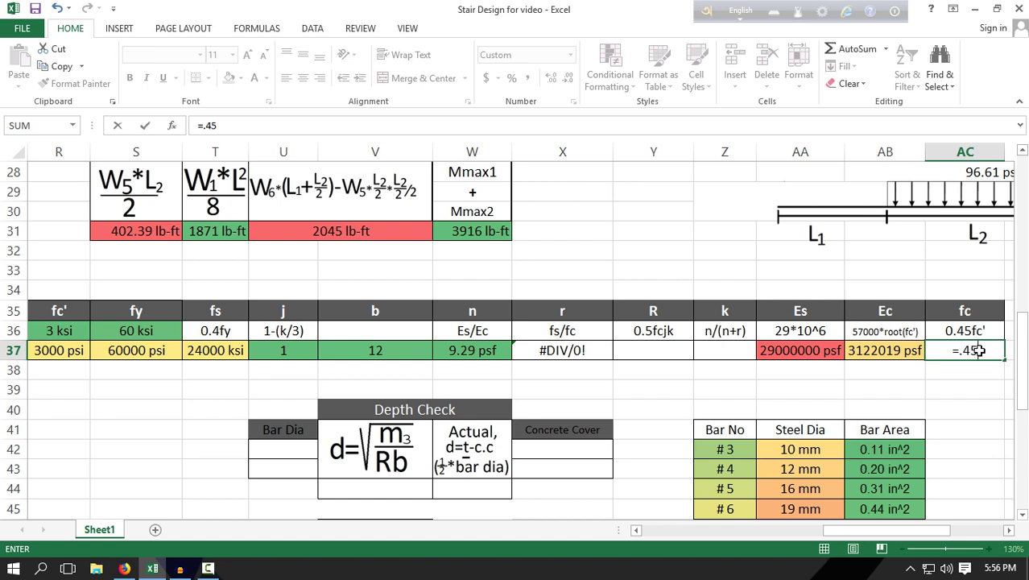
{"action": "type", "text": "*"}
{"action": "left_click", "coordinate": [70, 351]}
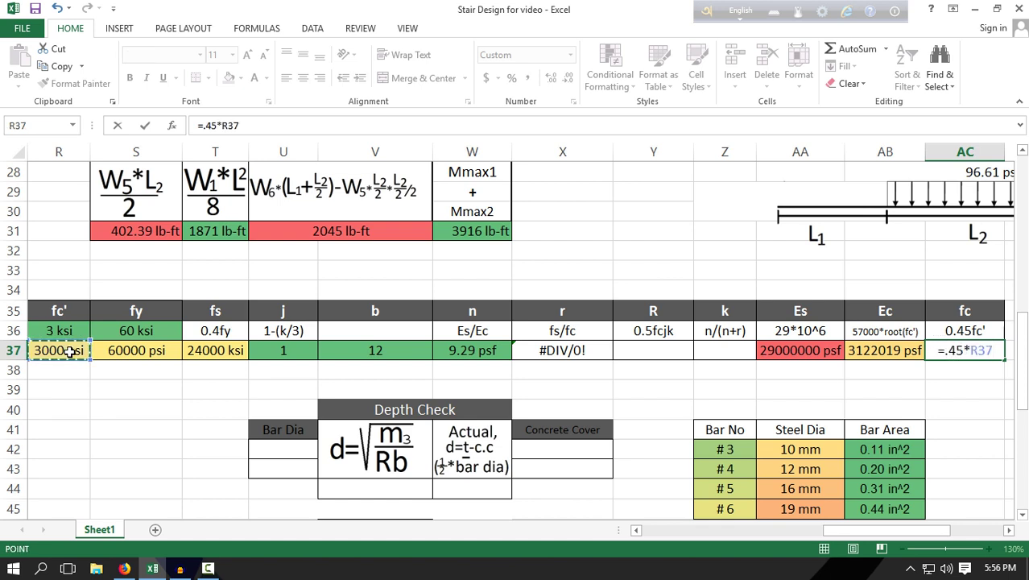
{"action": "key", "text": "Return"}
Step: Calculate k in cell Z37 as n/(n+r) with the formula =W37/(W37+X37)
{"action": "left_click", "coordinate": [722, 351]}
{"action": "type", "text": "="}
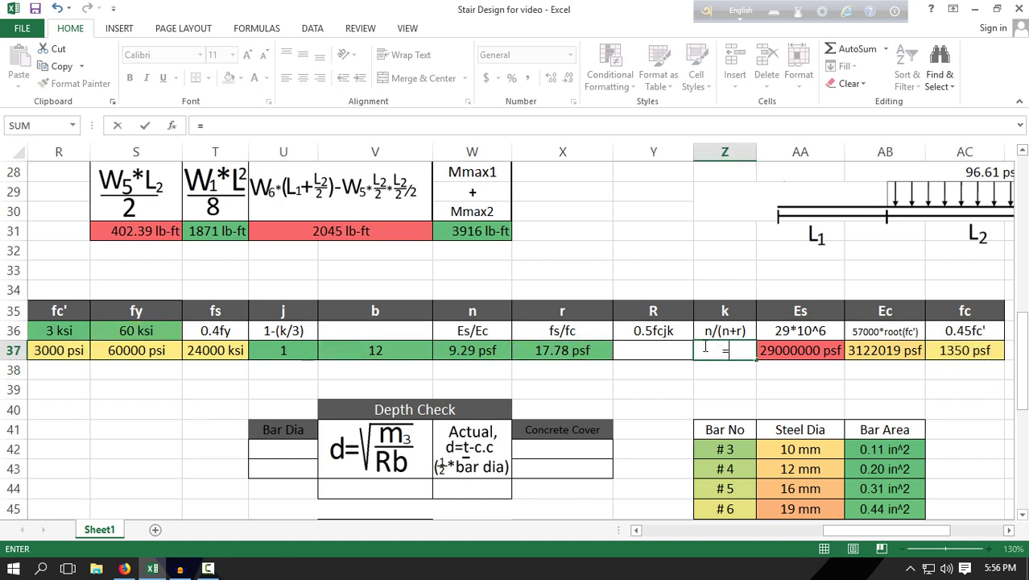
{"action": "left_click", "coordinate": [478, 352]}
{"action": "type", "text": "/"}
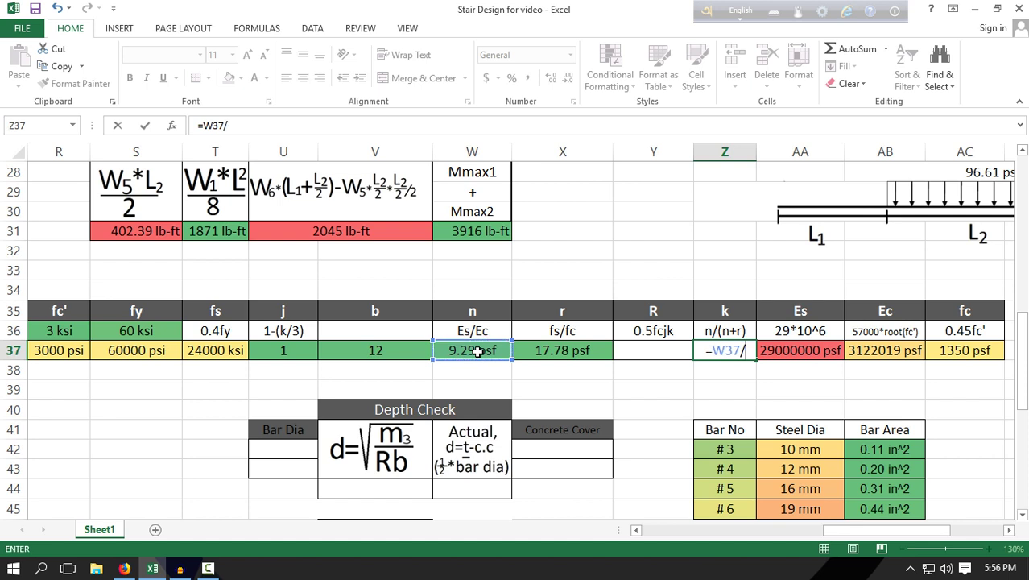
{"action": "type", "text": "("}
{"action": "left_click", "coordinate": [477, 352]}
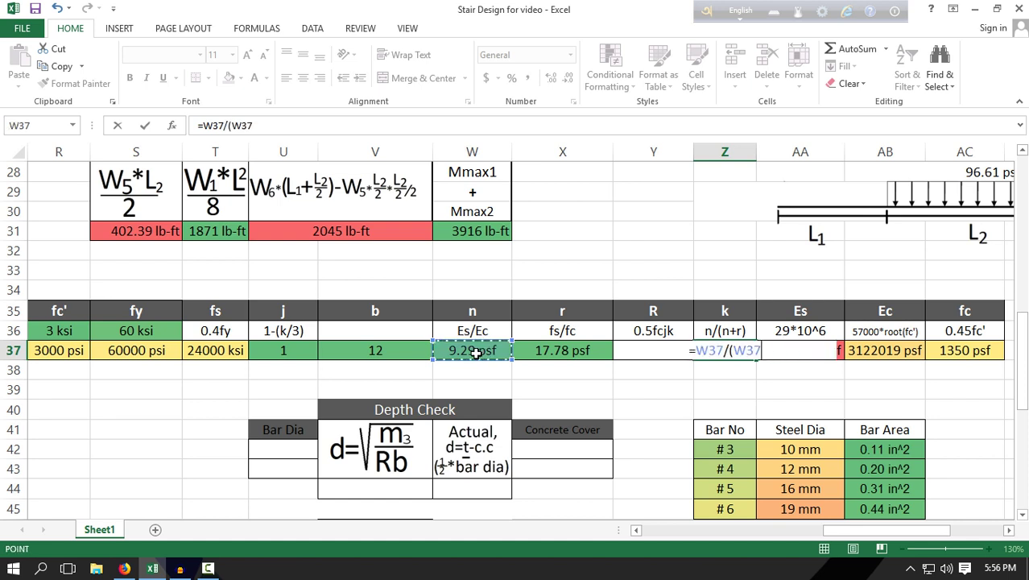
{"action": "type", "text": "+"}
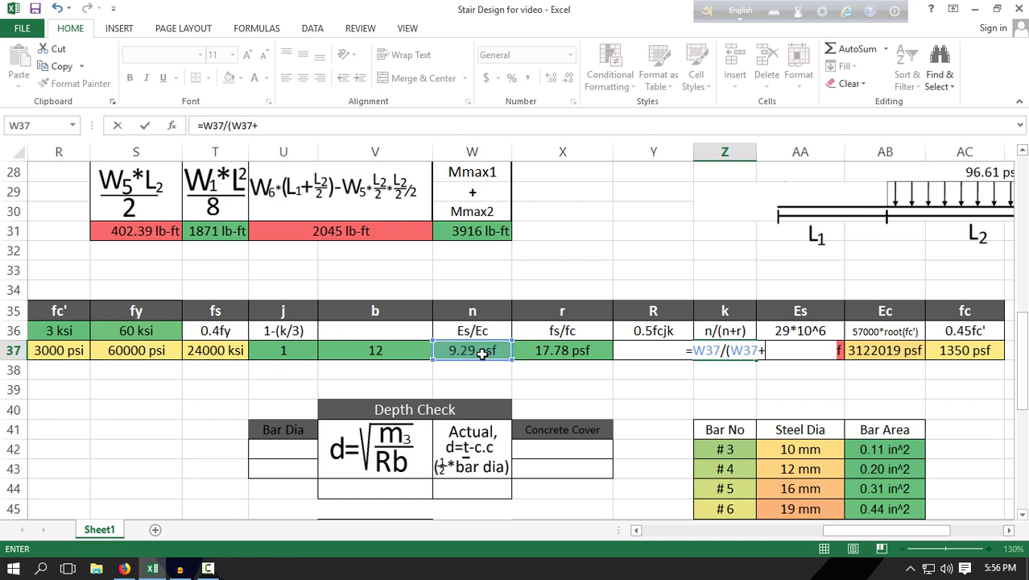
{"action": "left_click", "coordinate": [554, 351]}
{"action": "type", "text": ")"}
{"action": "key", "text": "Return"}
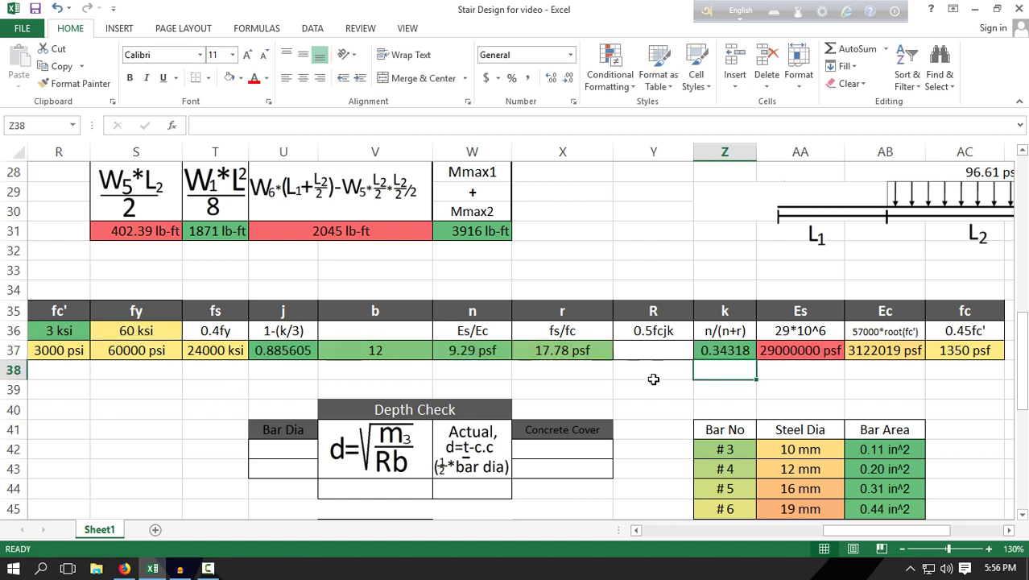
Step: Calculate R in cell Y37 as 0.5fcjk with the formula =.5*AC37*U37*Z37
{"action": "left_click", "coordinate": [660, 352]}
{"action": "type", "text": "="}
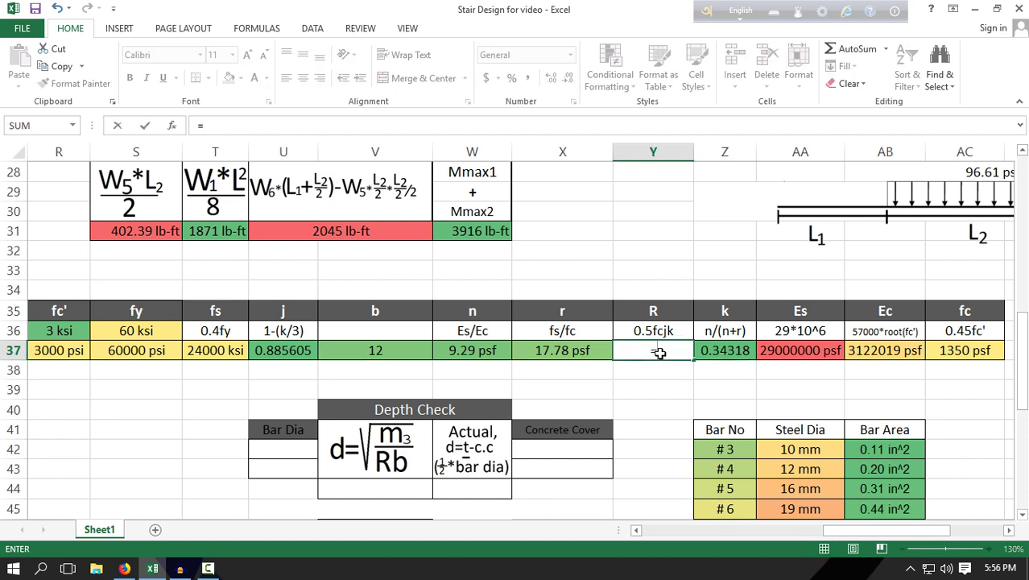
{"action": "type", "text": ".5*"}
{"action": "left_click", "coordinate": [966, 351]}
{"action": "type", "text": "*"}
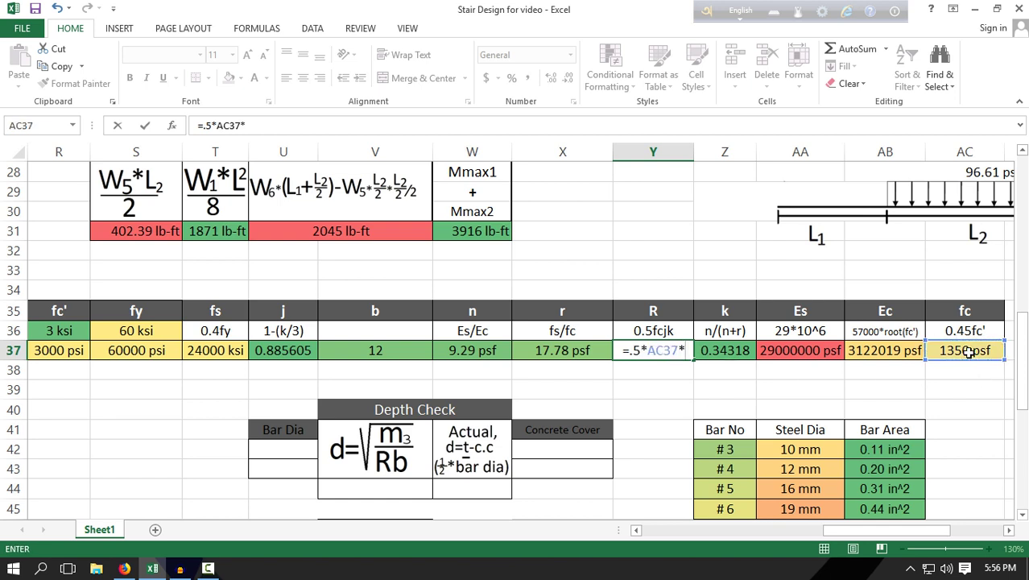
{"action": "left_click", "coordinate": [284, 351]}
{"action": "type", "text": "*"}
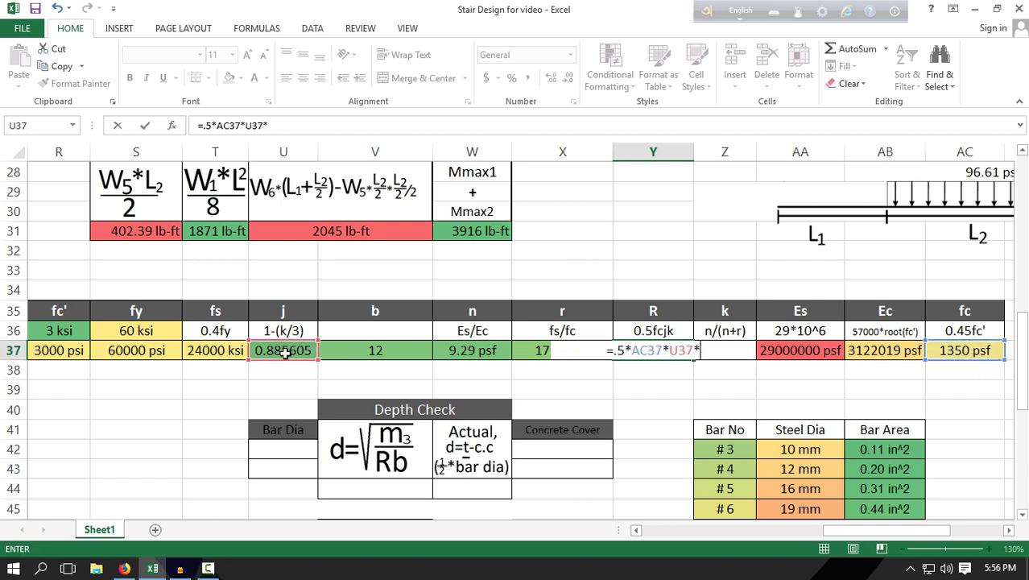
{"action": "left_click", "coordinate": [730, 350]}
{"action": "key", "text": "Return"}
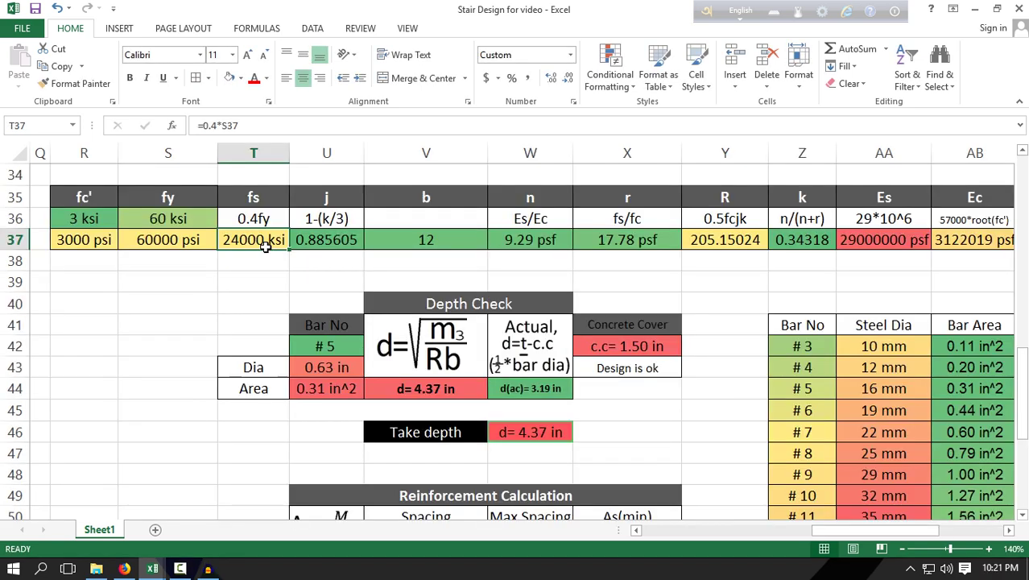
Step: Copy the psi number format of the fy value in S37 onto the fs value in T37 with Format Painter
{"action": "left_click", "coordinate": [166, 242]}
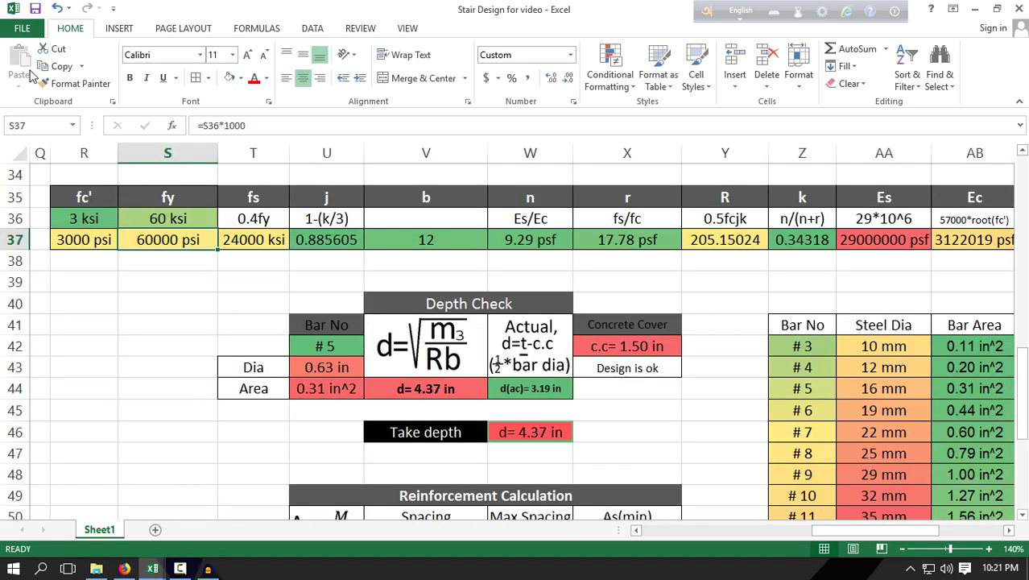
{"action": "left_click", "coordinate": [62, 84]}
{"action": "left_click", "coordinate": [259, 240]}
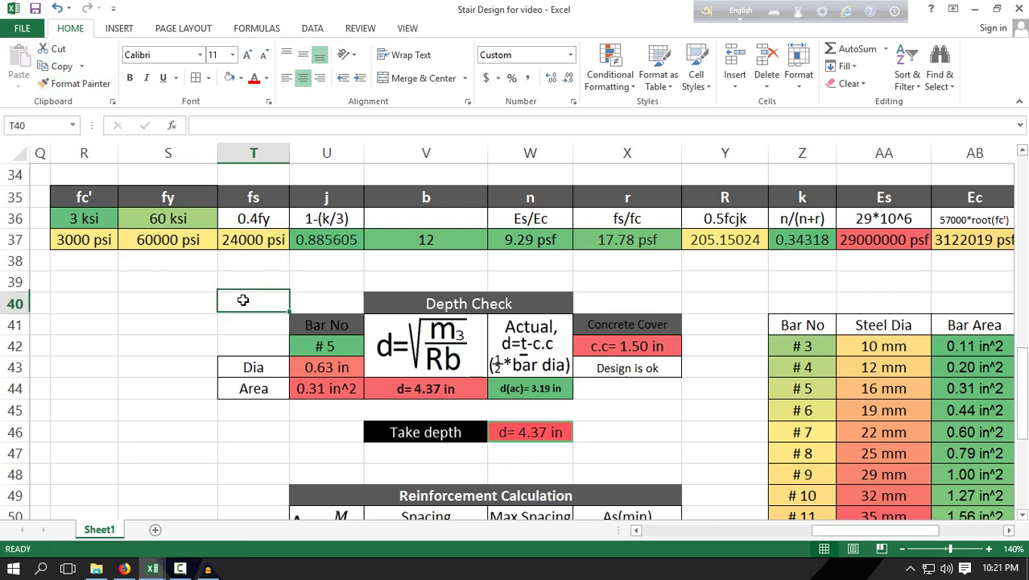
{"action": "left_click", "coordinate": [241, 302]}
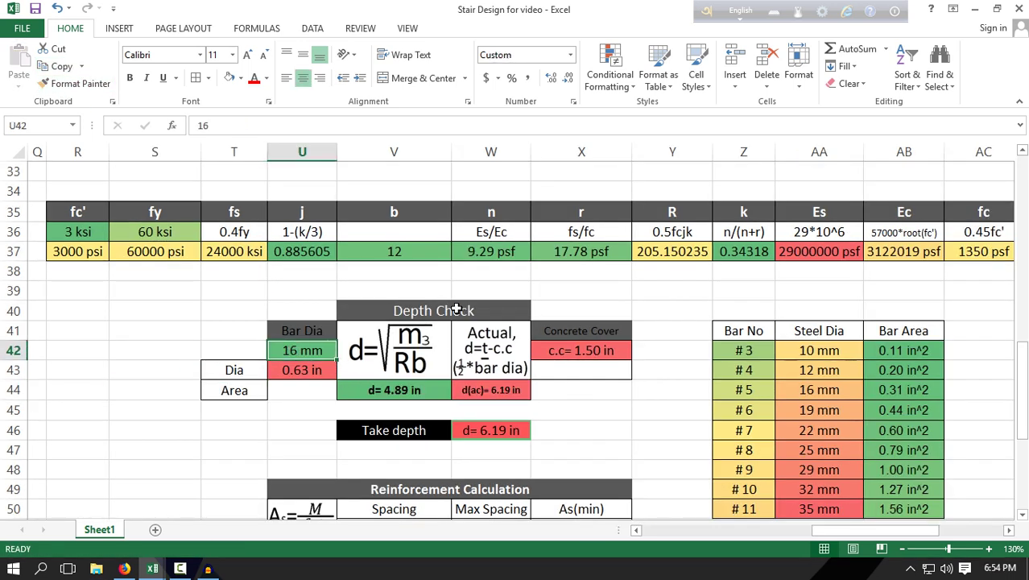
Step: Change the header in cell U41 beside the Depth Check table to "Bar No"
{"action": "left_click", "coordinate": [437, 314]}
{"action": "left_click", "coordinate": [283, 350]}
{"action": "key", "text": "Up"}
{"action": "type", "text": "Bar"}
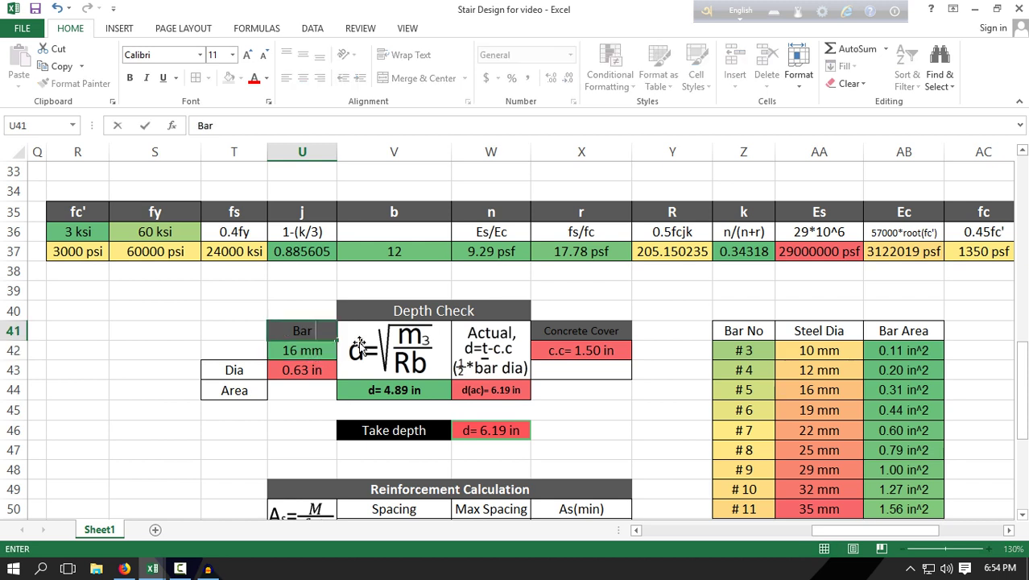
{"action": "type", "text": " No"}
{"action": "left_click", "coordinate": [205, 307]}
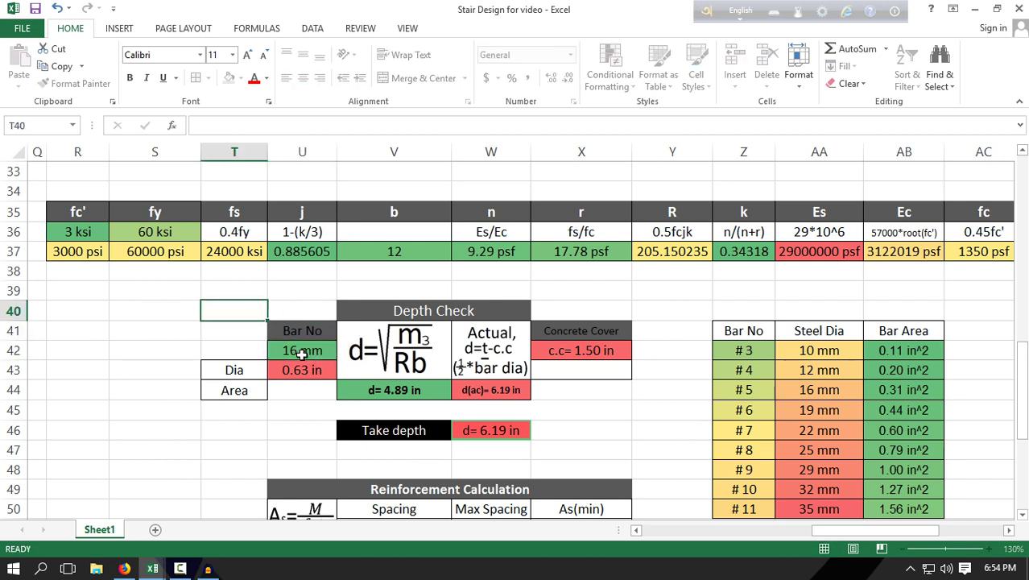
Step: Enter 5 as the bar number in cell U42
{"action": "left_click", "coordinate": [311, 351]}
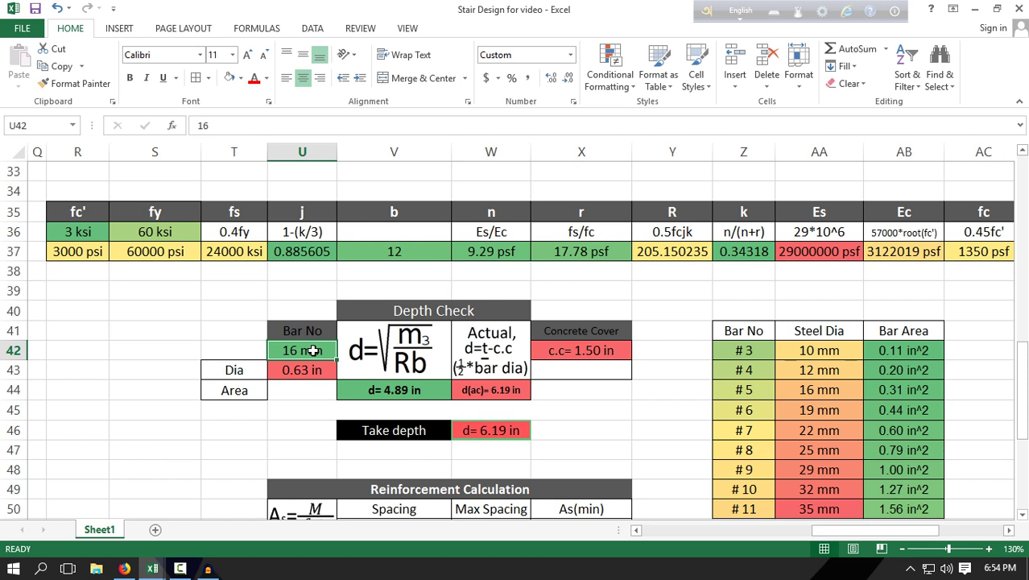
{"action": "type", "text": "5"}
{"action": "left_click", "coordinate": [95, 315]}
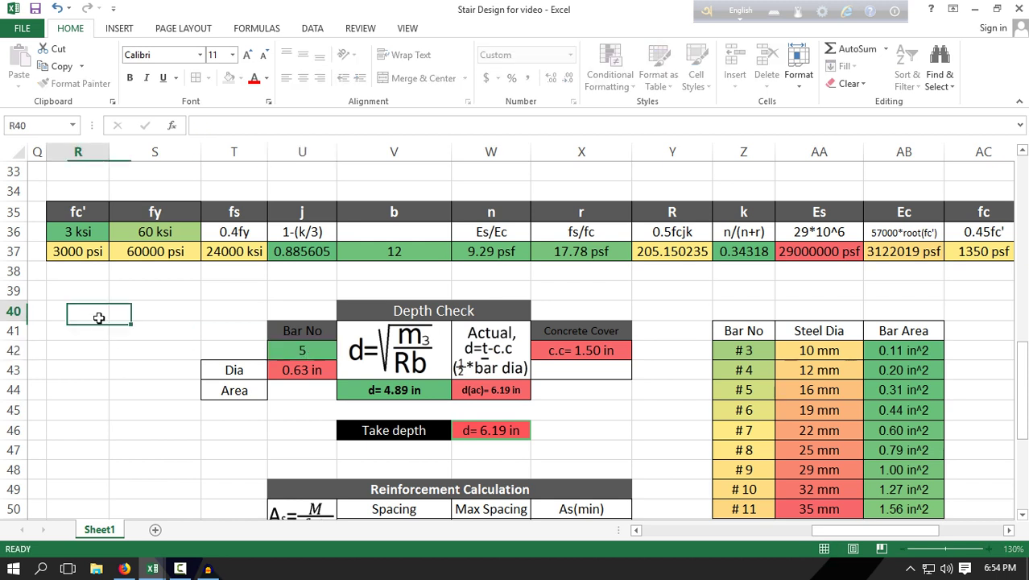
Step: Give the bar number in U42 the custom number format "#" 0 in place of the mm unit
{"action": "left_click", "coordinate": [302, 353]}
{"action": "right_click", "coordinate": [301, 354]}
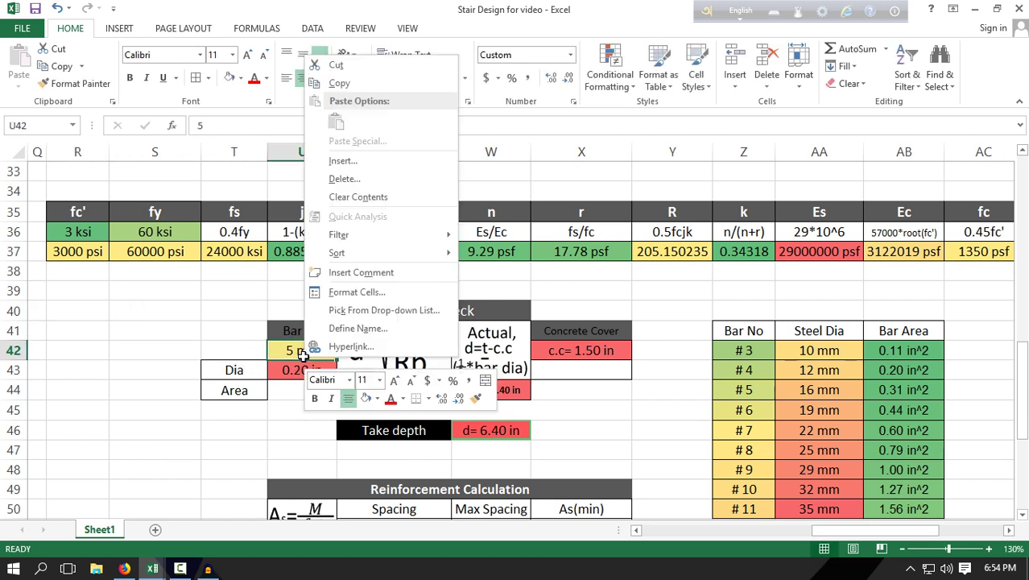
{"action": "left_click", "coordinate": [346, 291]}
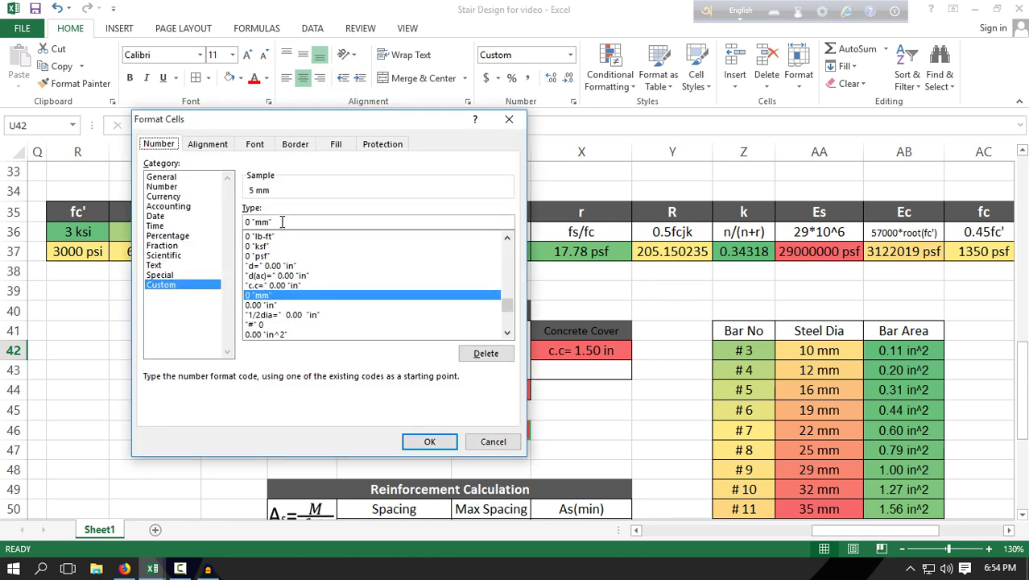
{"action": "double_click", "coordinate": [264, 221]}
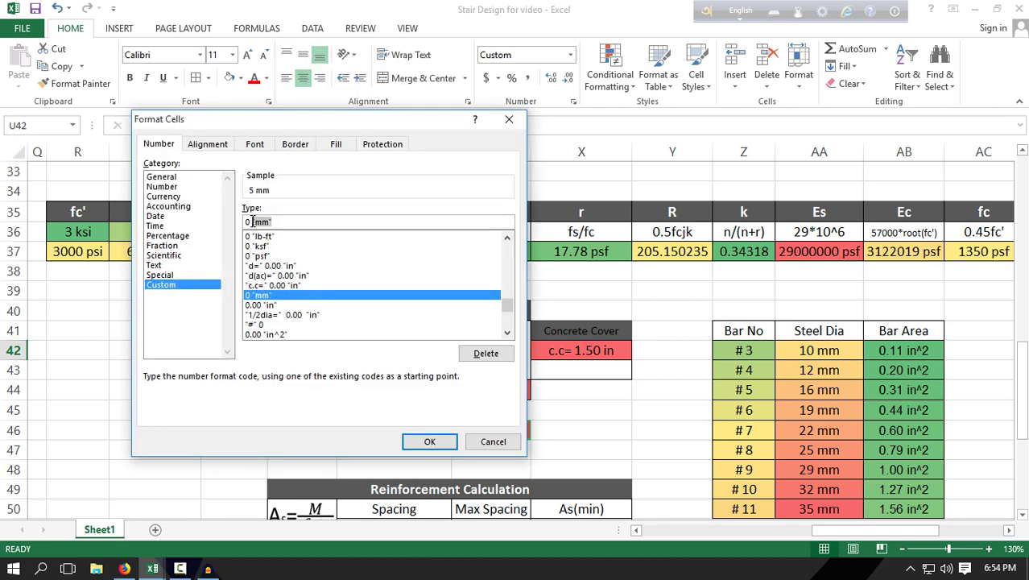
{"action": "key", "text": "BackSpace"}
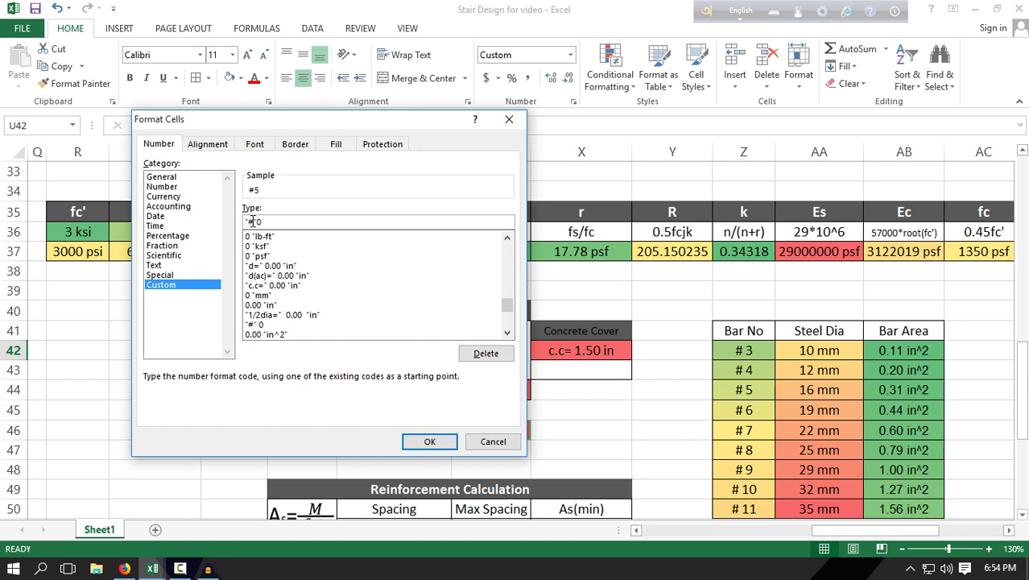
{"action": "left_click", "coordinate": [428, 441]}
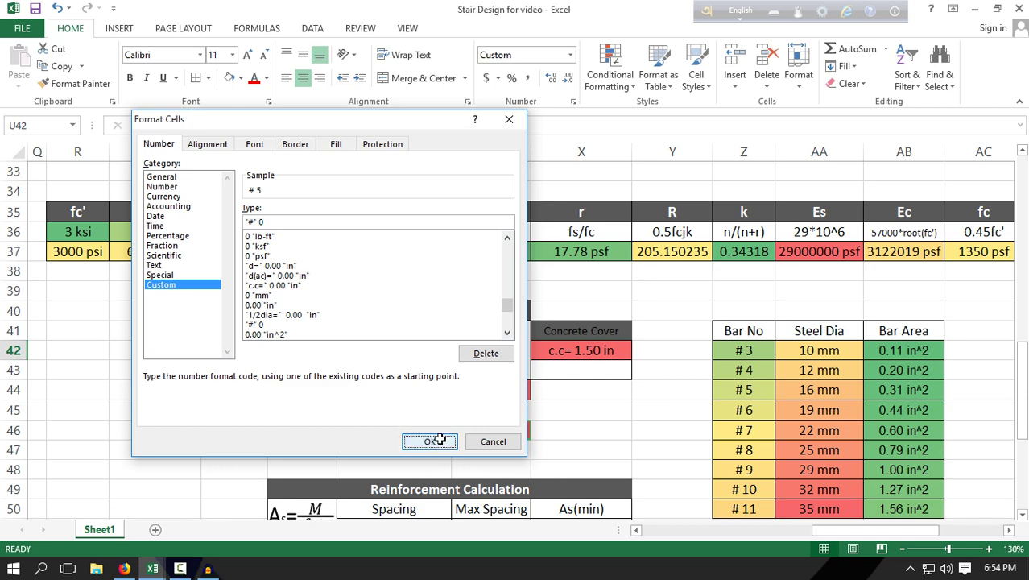
{"action": "left_click", "coordinate": [625, 457]}
Step: Calculate the bar diameter in cell U43 from the bar number with the formula =U42/8
{"action": "left_click", "coordinate": [308, 377]}
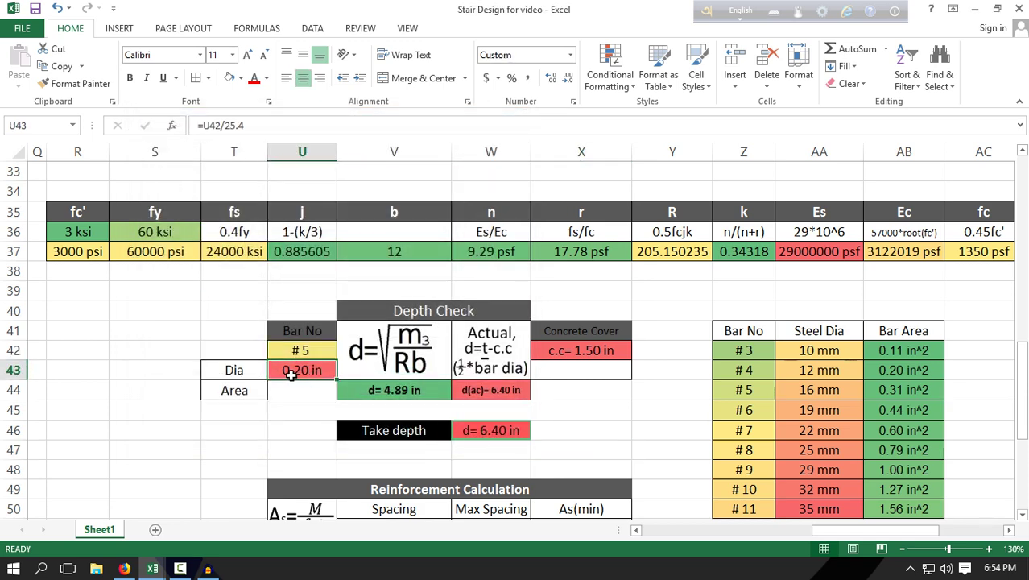
{"action": "type", "text": "="}
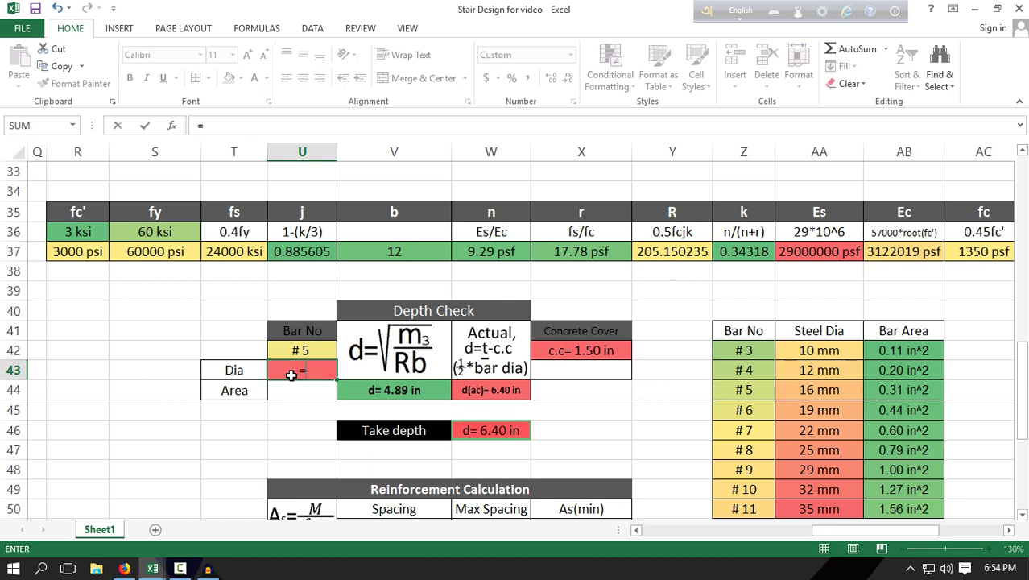
{"action": "left_click", "coordinate": [318, 347]}
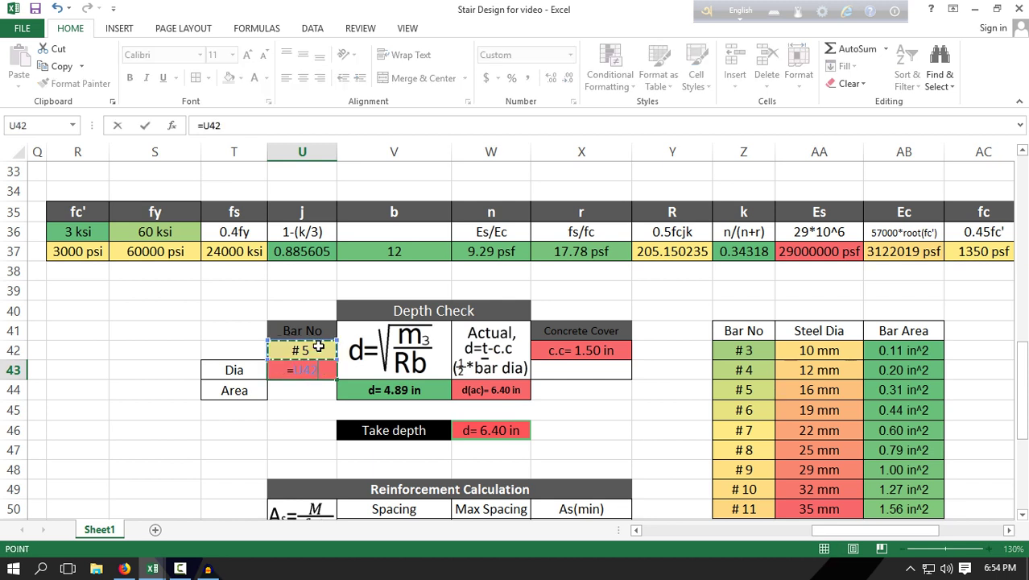
{"action": "type", "text": "/8"}
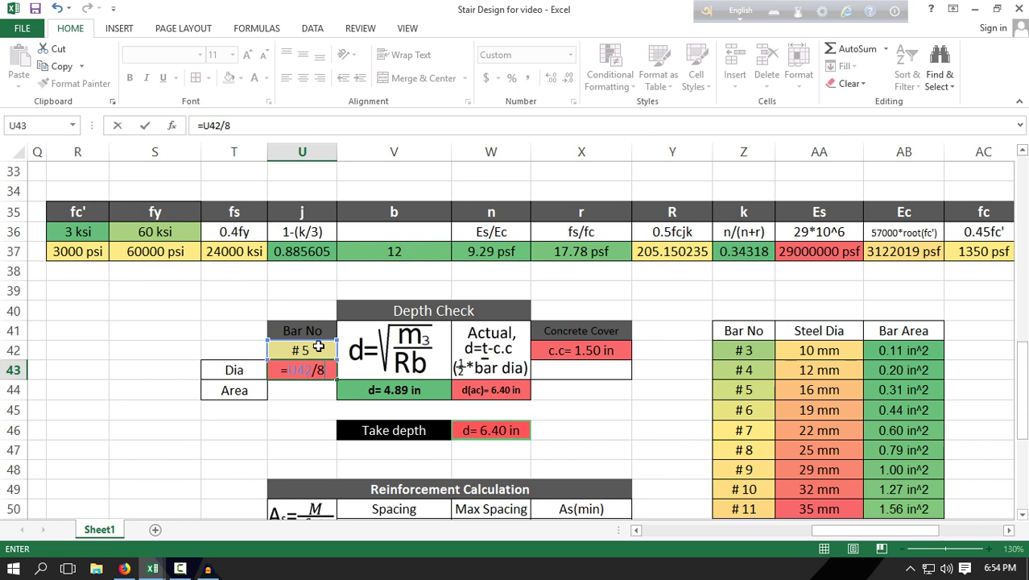
{"action": "key", "text": "Return"}
Step: Calculate the bar area in cell U44 with the formula =3.1416*U43*U43/4
{"action": "type", "text": "="}
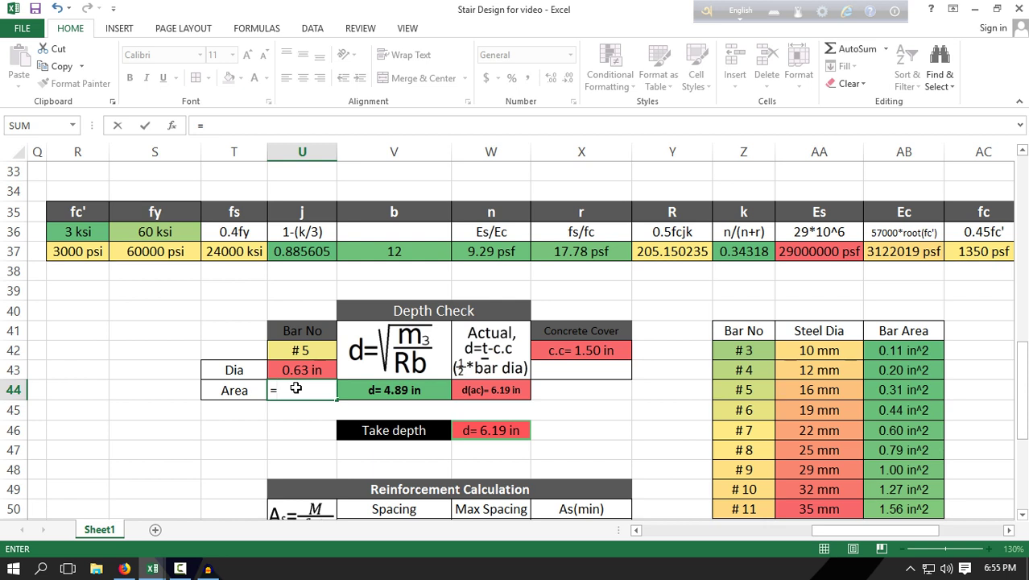
{"action": "type", "text": "3.1416*"}
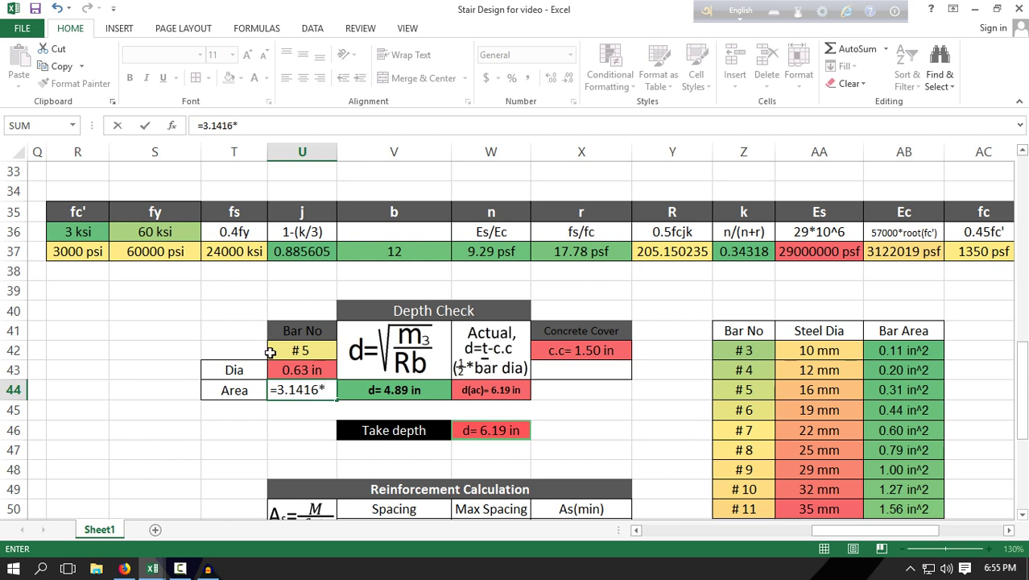
{"action": "left_click", "coordinate": [309, 370]}
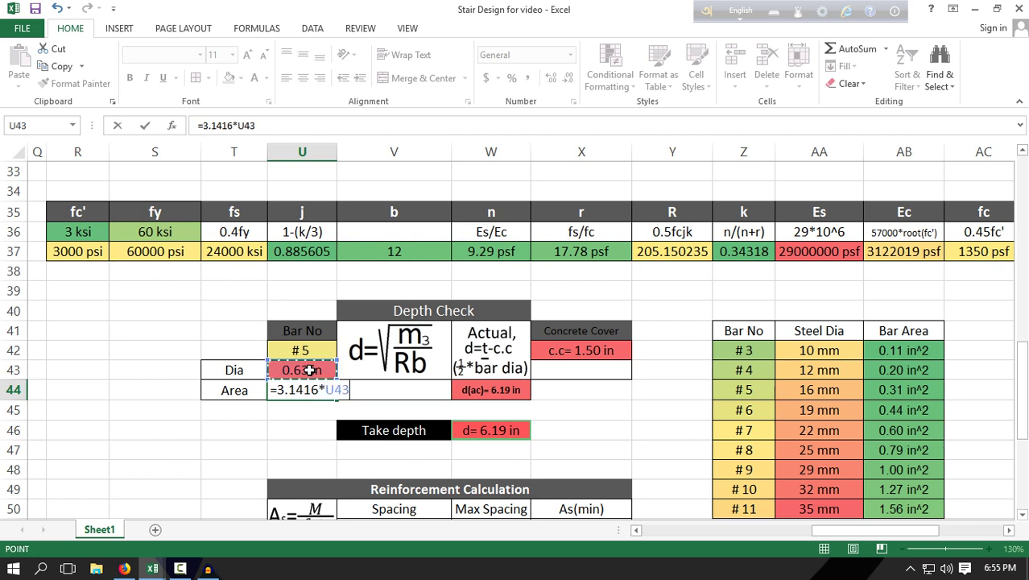
{"action": "type", "text": "*"}
{"action": "left_click", "coordinate": [309, 369]}
{"action": "type", "text": "/4"}
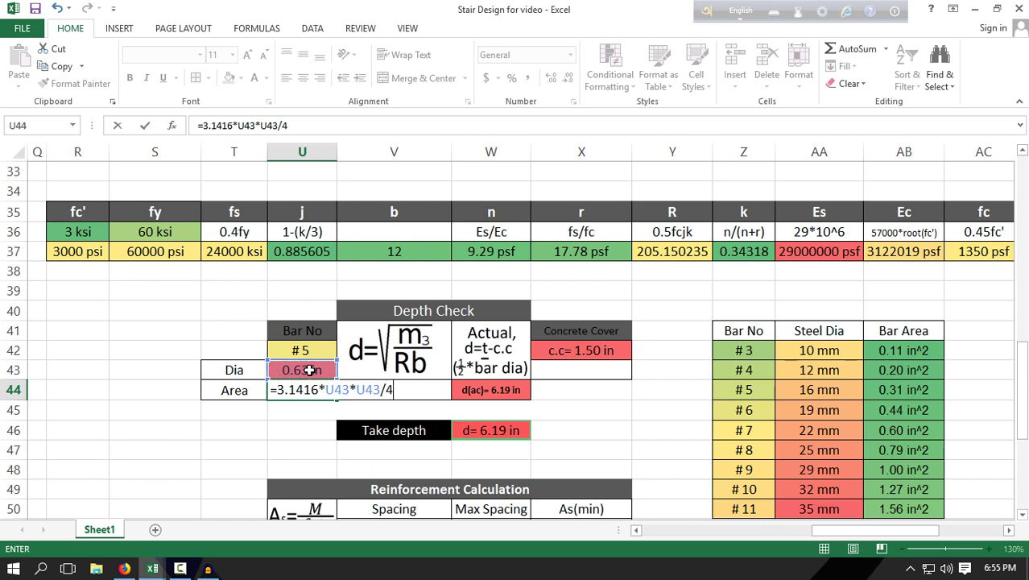
{"action": "key", "text": "Return"}
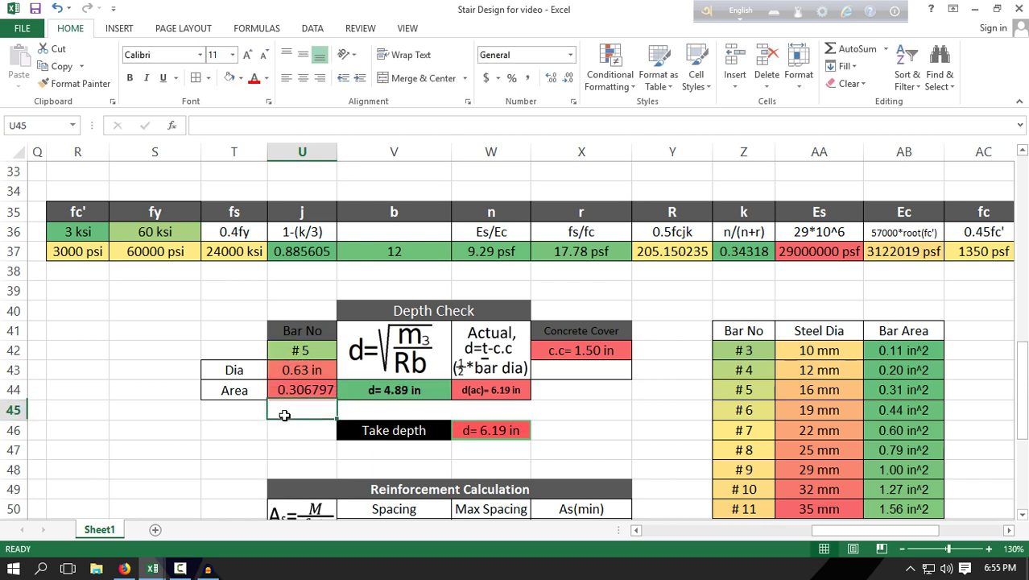
Step: Format the bar area in U44 with two decimals and the unit in^2
{"action": "left_click", "coordinate": [303, 392]}
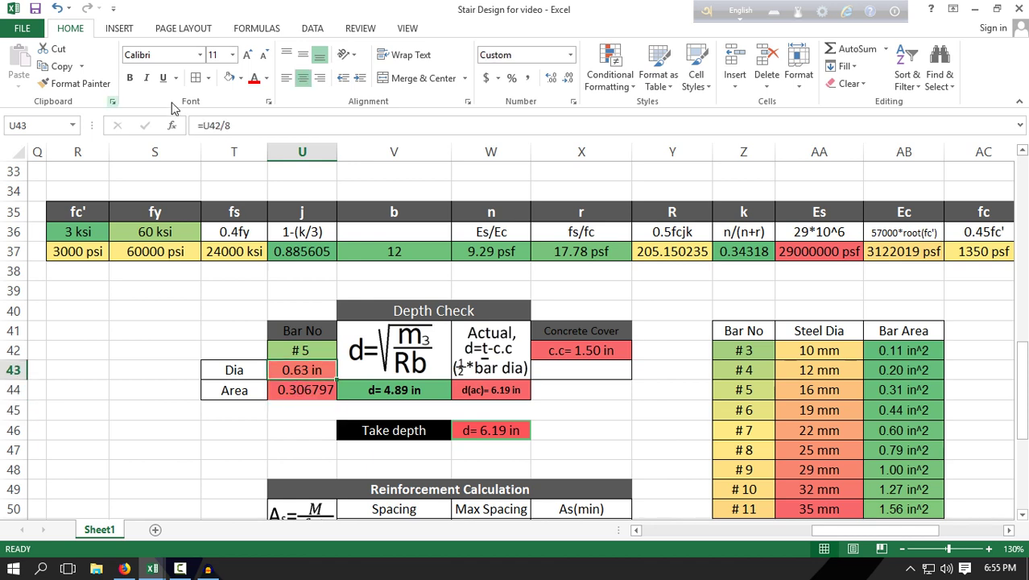
{"action": "right_click", "coordinate": [305, 392]}
{"action": "left_click", "coordinate": [334, 301]}
{"action": "type", "text": "^2"}
{"action": "left_click", "coordinate": [437, 469]}
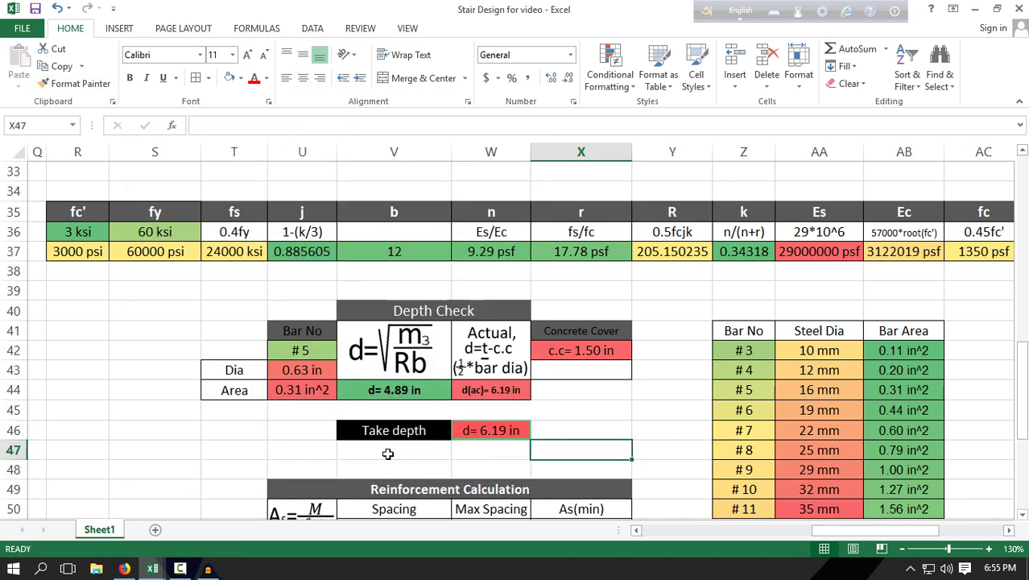
Step: Calculate the required depth in cell V44 with the formula =SQRT(W31*12/(V37*Y37))
{"action": "key", "text": "Right"}
{"action": "type", "text": "="}
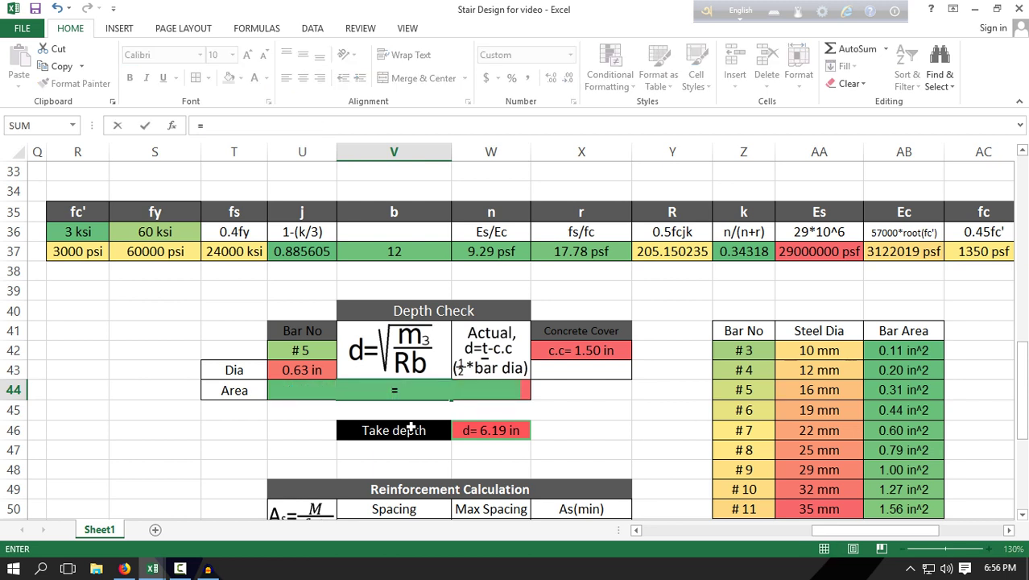
{"action": "type", "text": "s"}
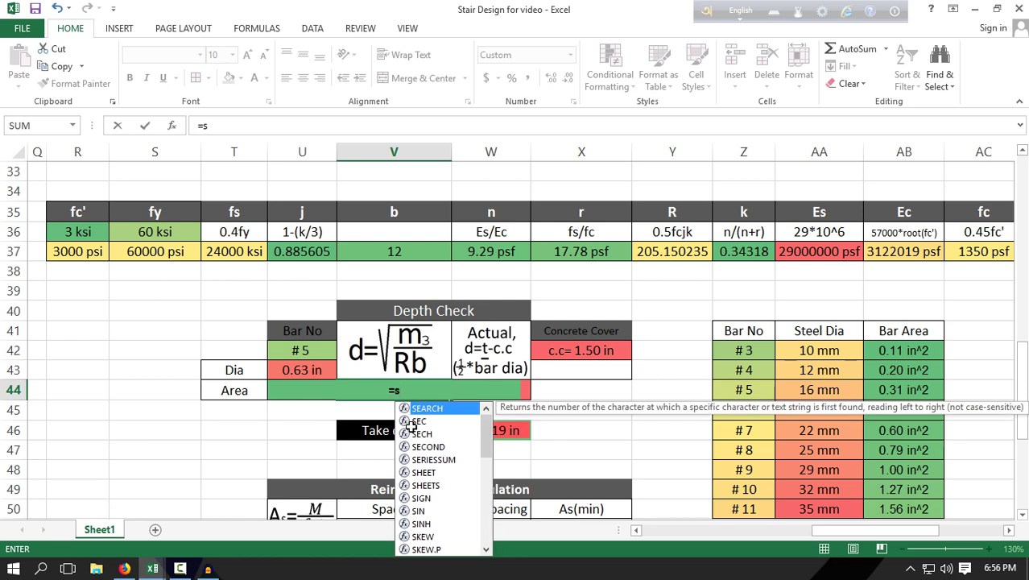
{"action": "type", "text": "qrt("}
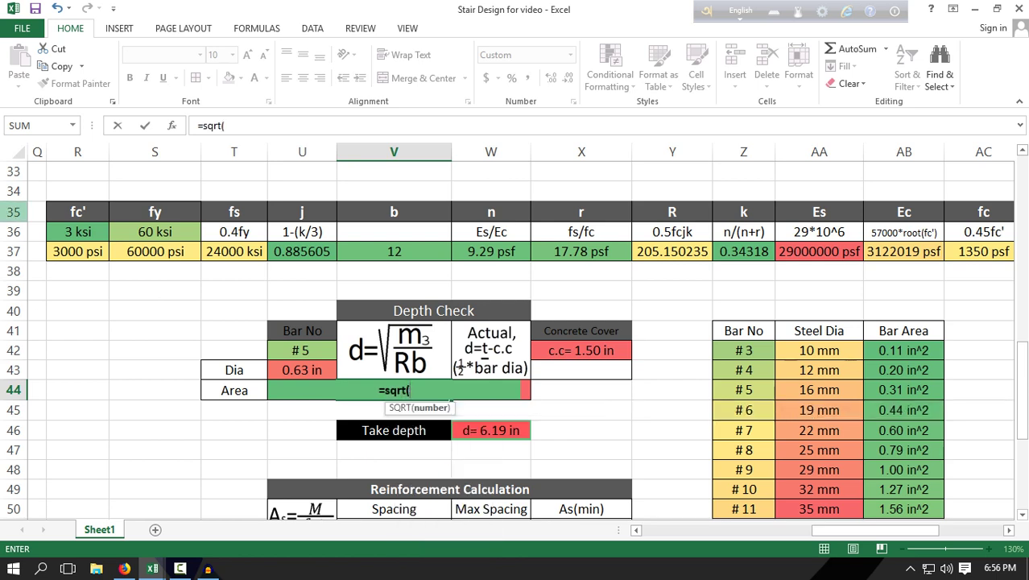
{"action": "scroll", "coordinate": [204, 214], "scroll_direction": "up", "scroll_amount": 4}
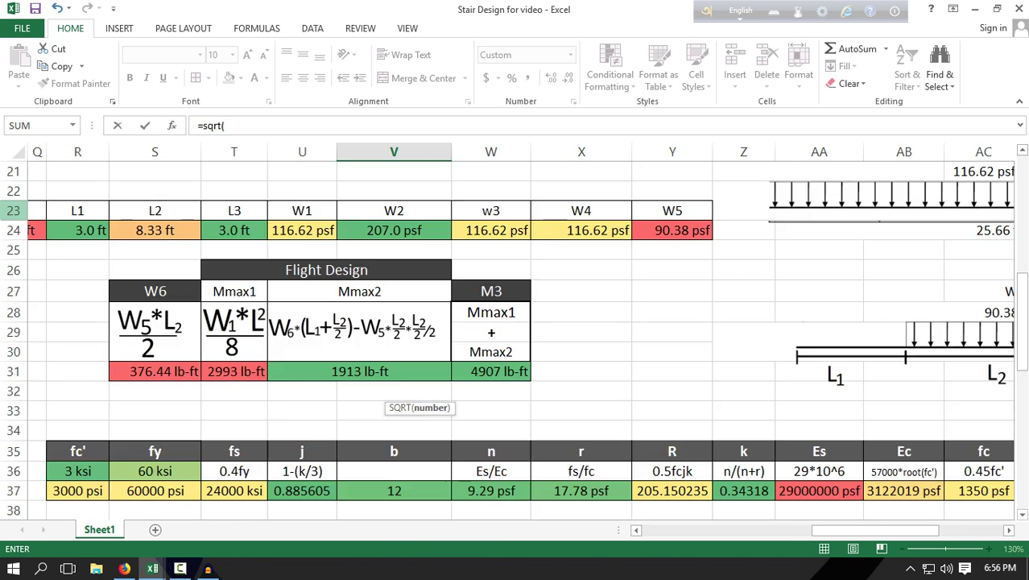
{"action": "left_click", "coordinate": [487, 373]}
{"action": "scroll", "coordinate": [487, 372], "scroll_direction": "down", "scroll_amount": 5}
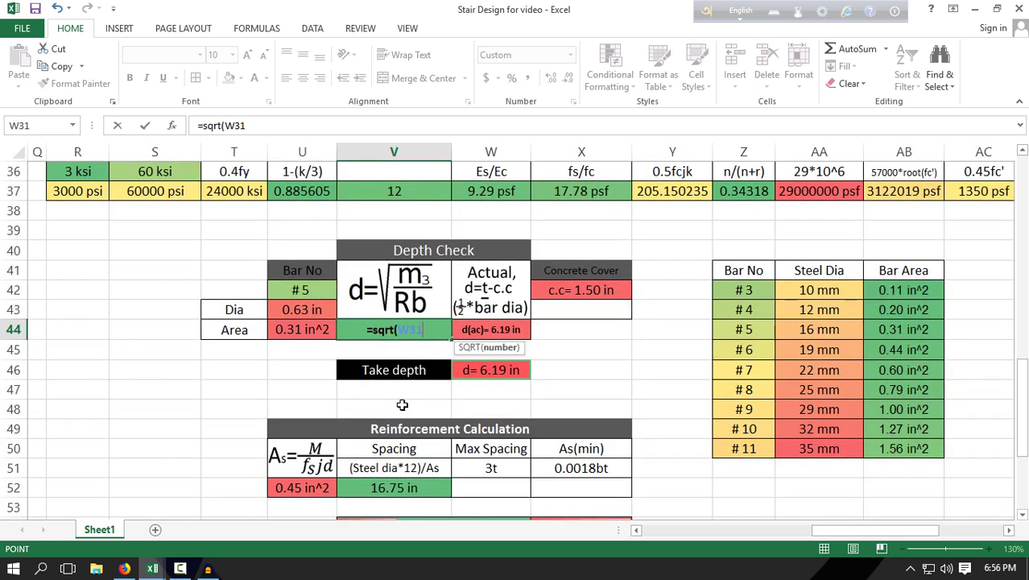
{"action": "type", "text": "*1"}
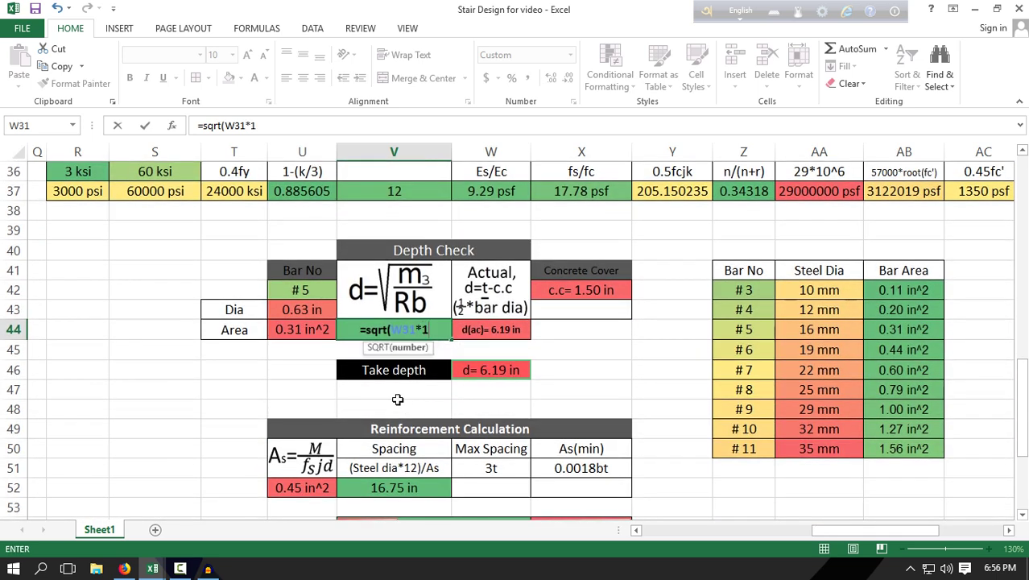
{"action": "type", "text": "2/"}
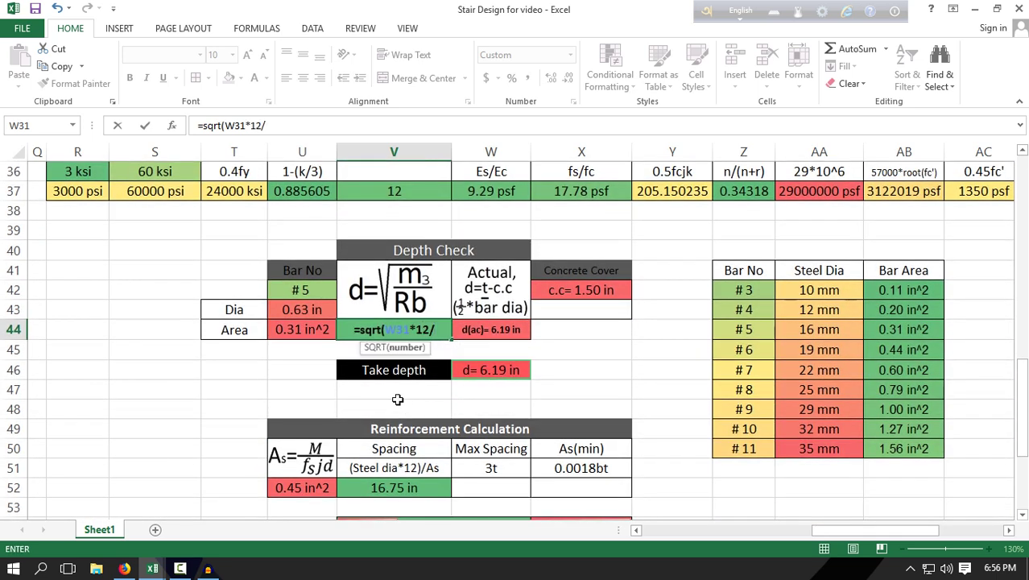
{"action": "type", "text": "("}
{"action": "scroll", "coordinate": [395, 399], "scroll_direction": "up", "scroll_amount": 3}
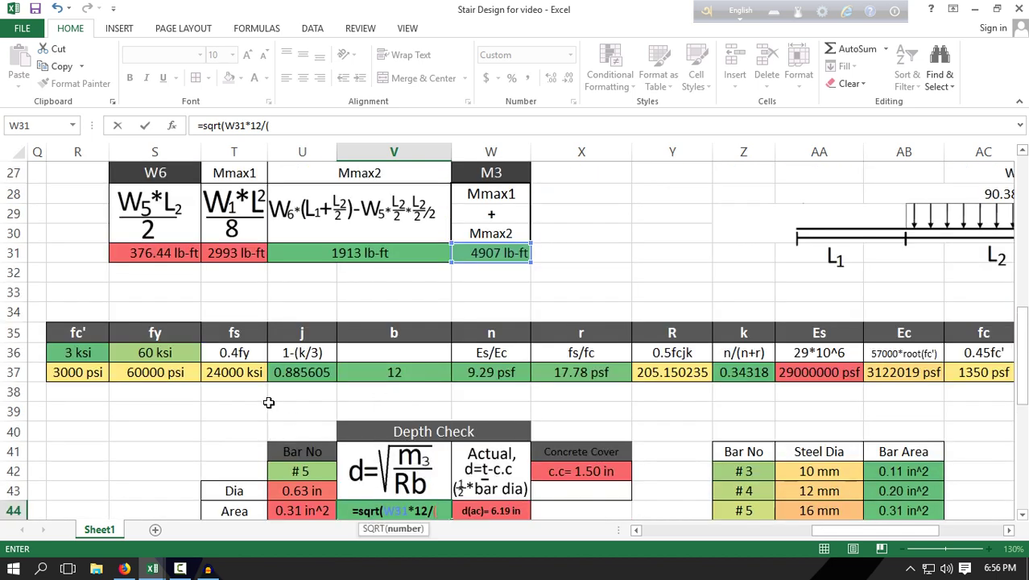
{"action": "left_click", "coordinate": [410, 369]}
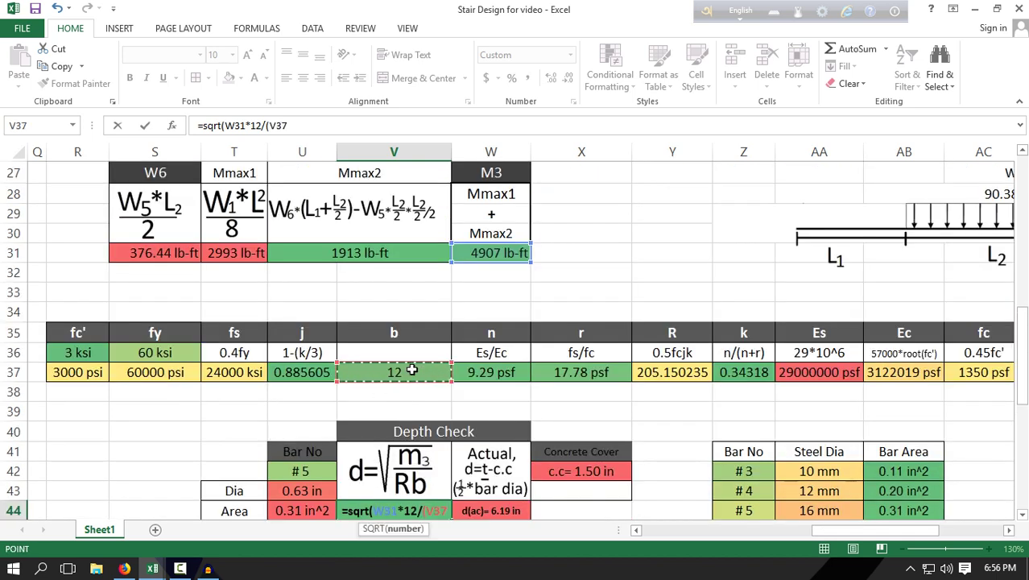
{"action": "type", "text": "*"}
{"action": "left_click", "coordinate": [660, 372]}
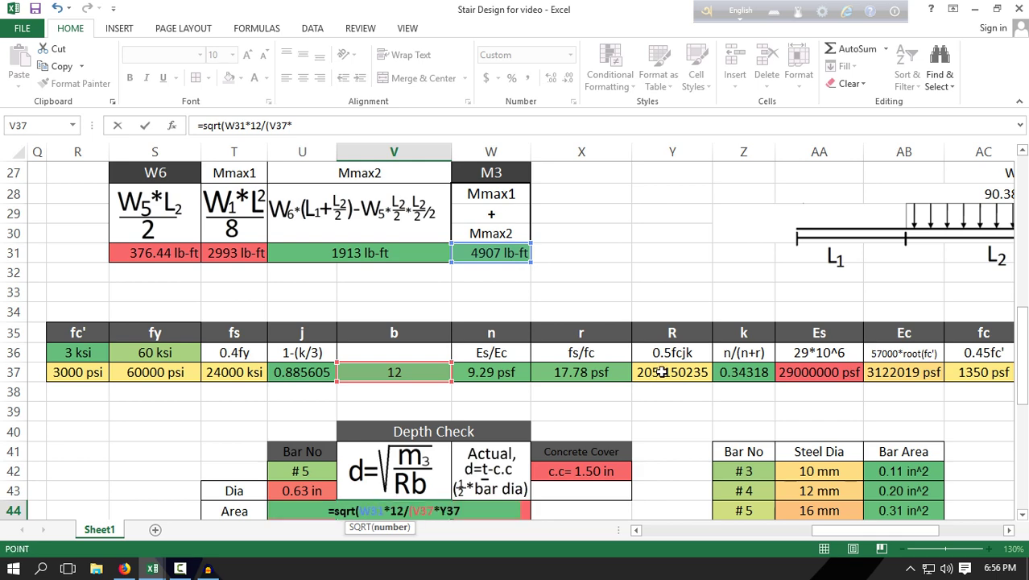
{"action": "type", "text": ")"}
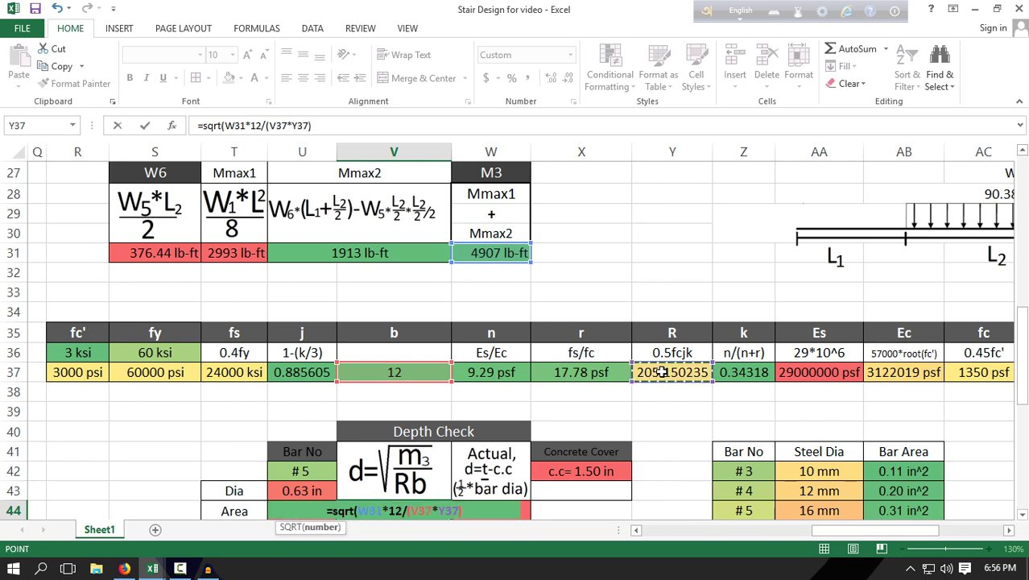
{"action": "type", "text": ")"}
{"action": "key", "text": "Return"}
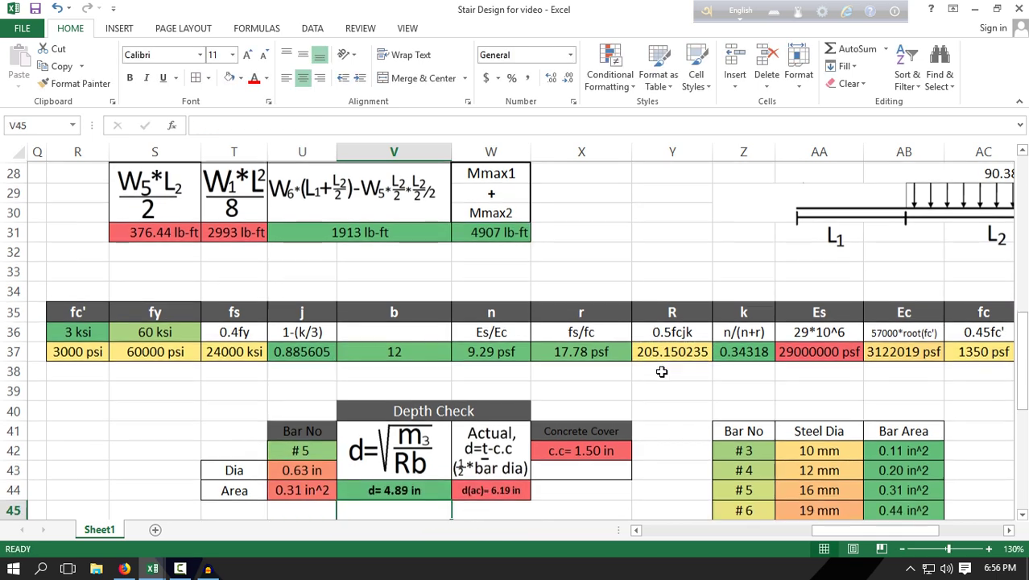
Step: Try to calculate the actual depth in cell W44 with the formula =W5-X42(0.5*U43)
{"action": "left_click", "coordinate": [499, 491]}
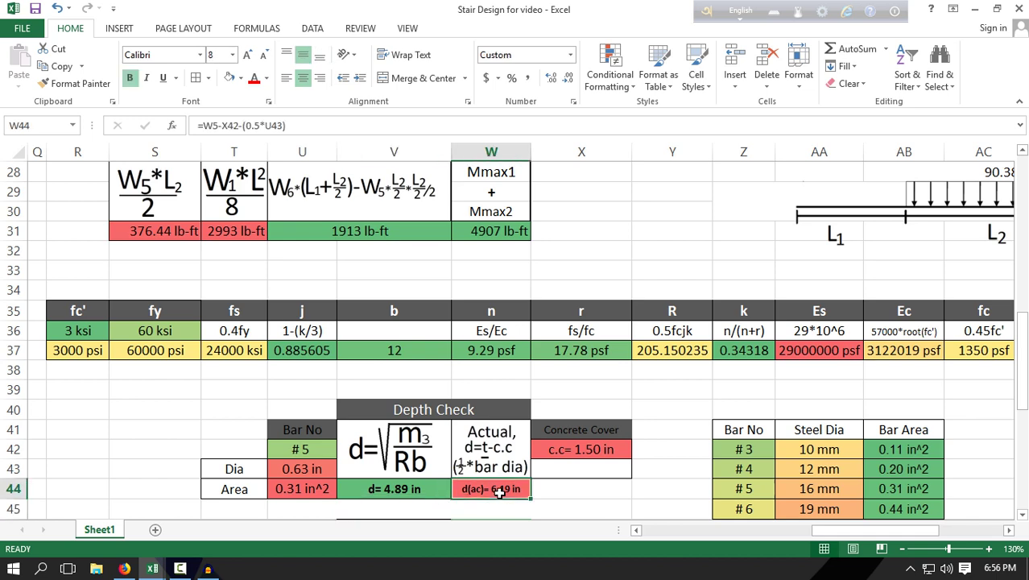
{"action": "type", "text": "="}
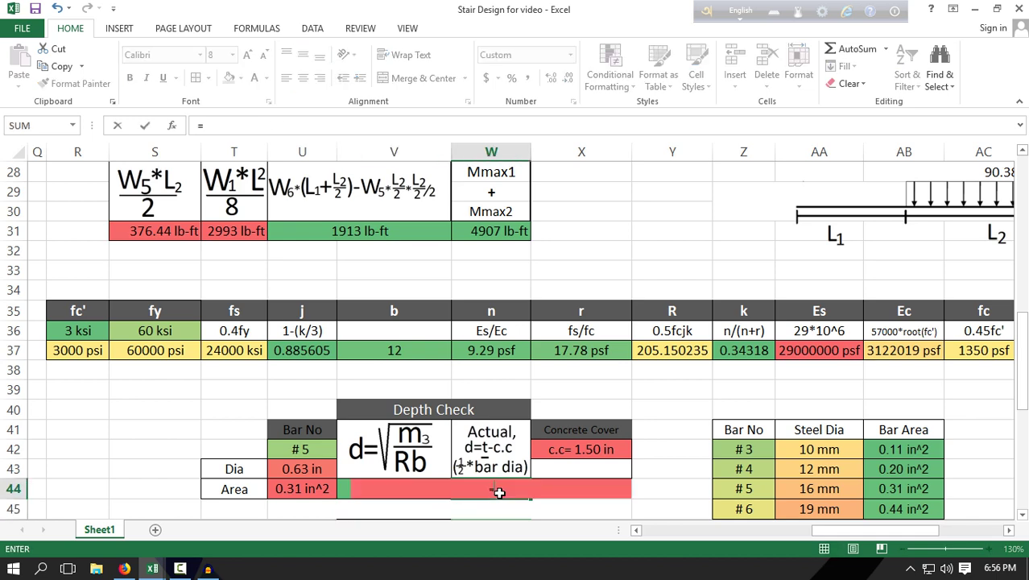
{"action": "scroll", "coordinate": [573, 449], "scroll_direction": "up", "scroll_amount": 9}
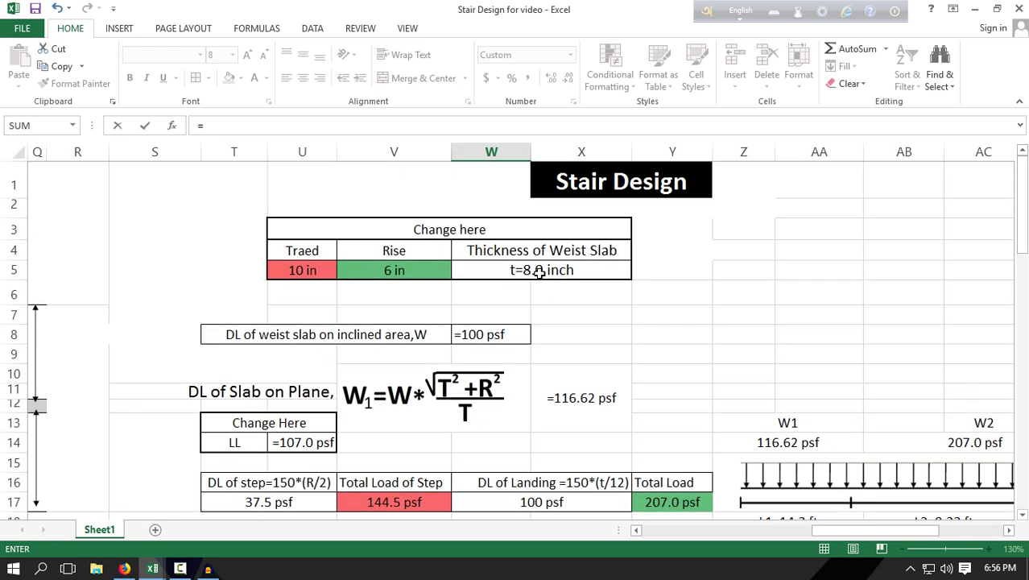
{"action": "left_click", "coordinate": [503, 269]}
{"action": "scroll", "coordinate": [483, 465], "scroll_direction": "down", "scroll_amount": 7}
{"action": "scroll", "coordinate": [483, 465], "scroll_direction": "down", "scroll_amount": 4}
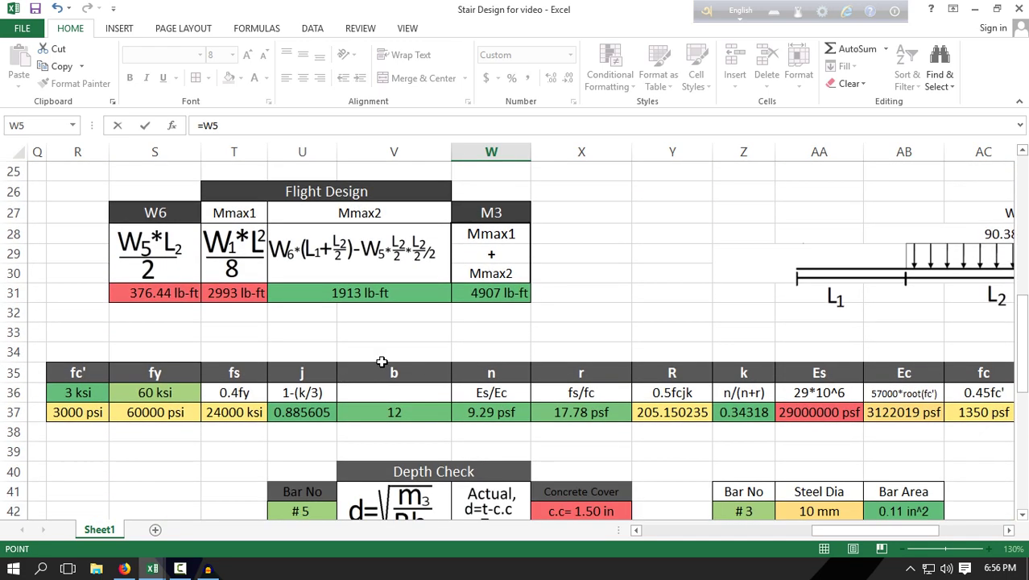
{"action": "type", "text": "-"}
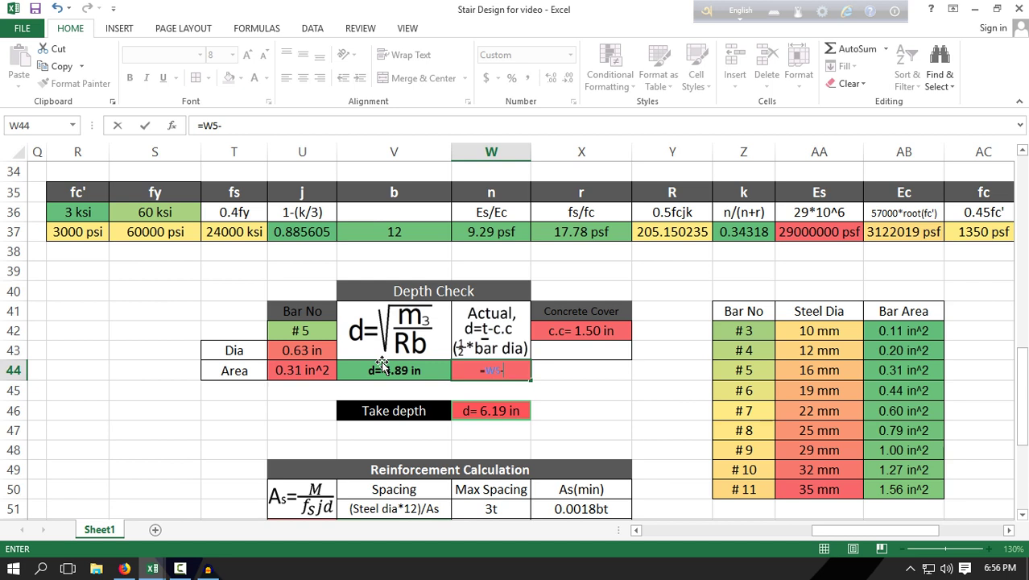
{"action": "left_click", "coordinate": [588, 331]}
{"action": "type", "text": "("}
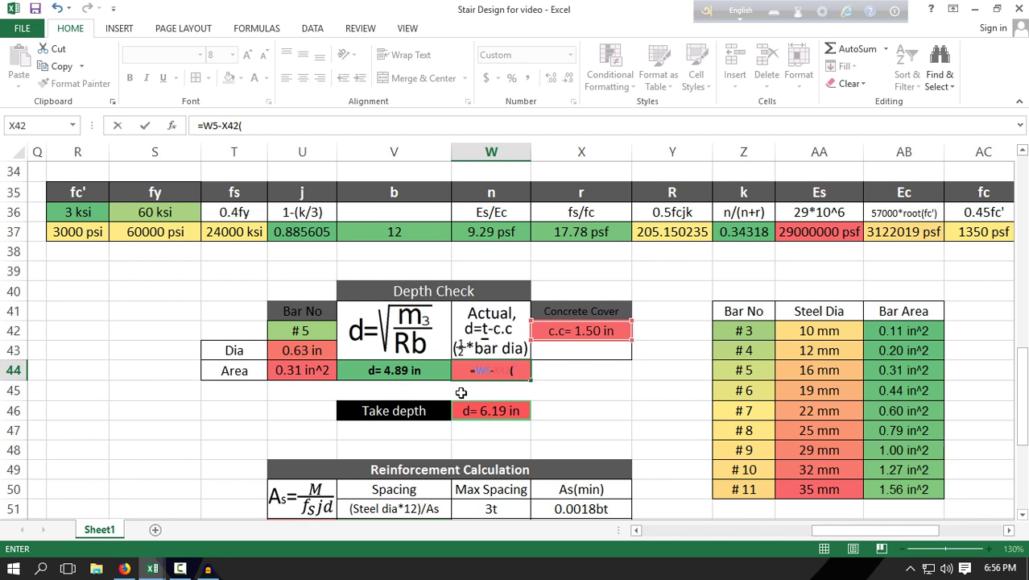
{"action": "type", "text": ".5*"}
{"action": "left_click", "coordinate": [305, 347]}
{"action": "key", "text": "Return"}
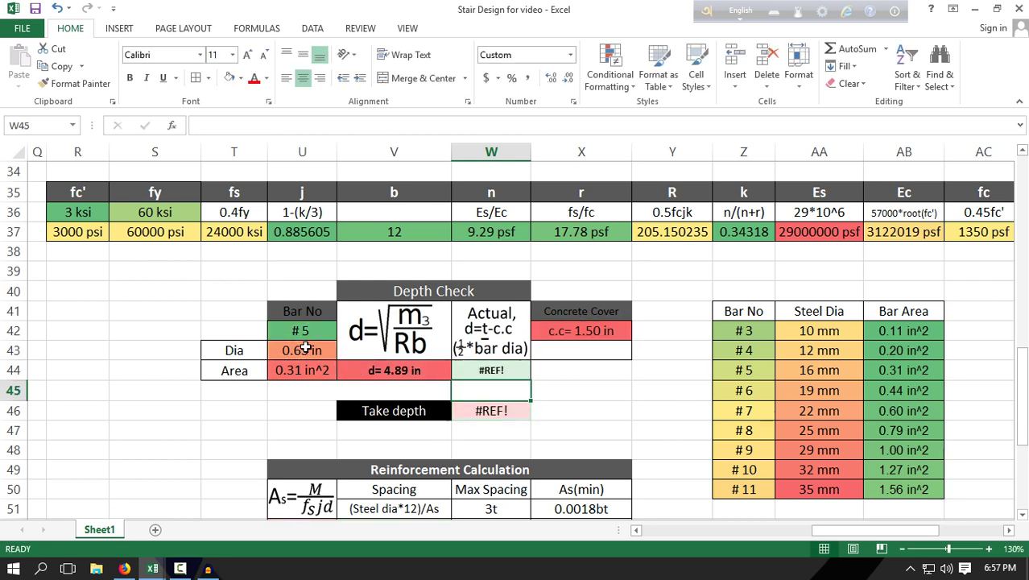
Step: Correct the actual depth formula in W44 to =W5-X42-0.5*U43, subtracting half the bar diameter
{"action": "left_click", "coordinate": [481, 368]}
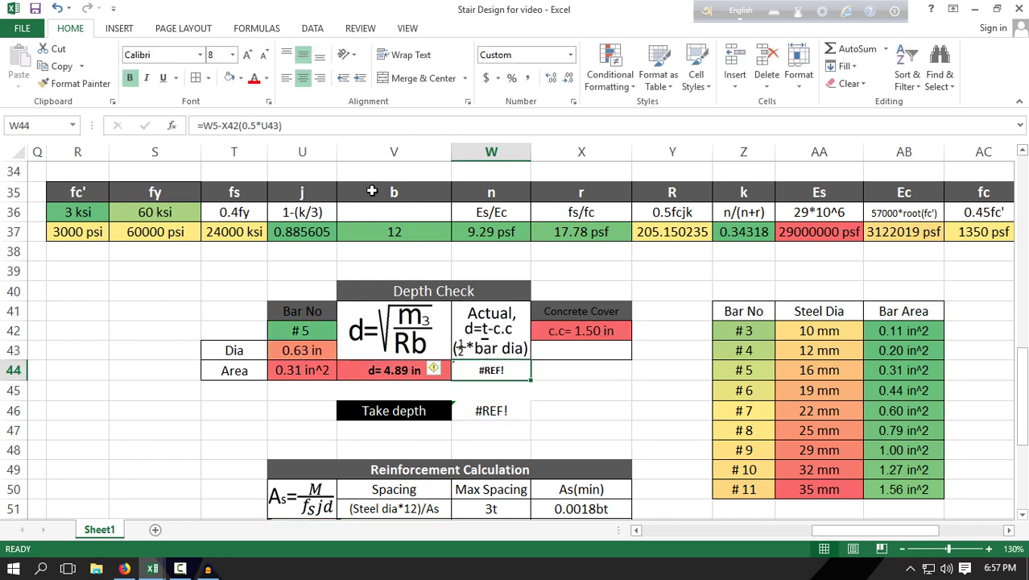
{"action": "left_click", "coordinate": [224, 126]}
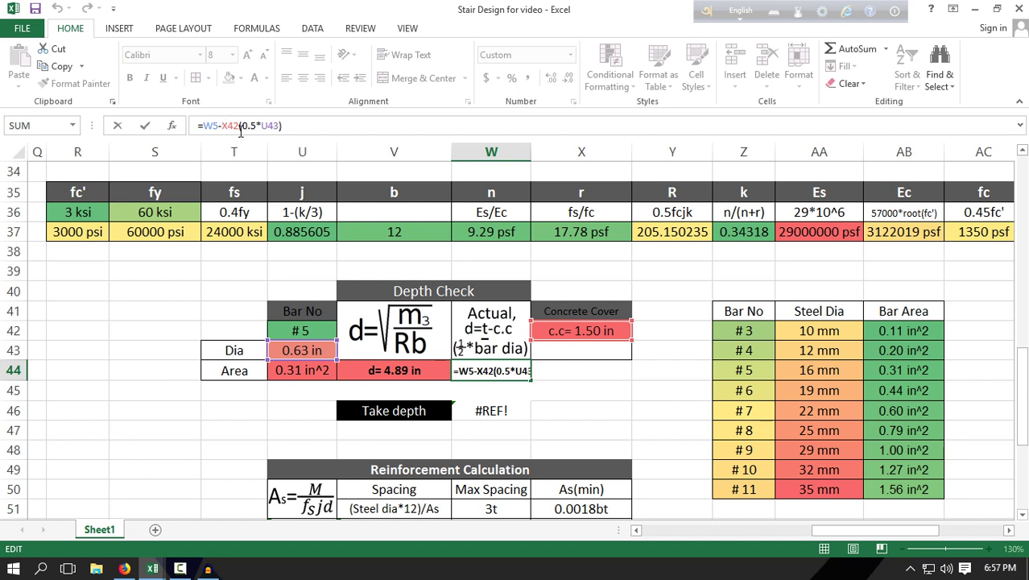
{"action": "type", "text": "("}
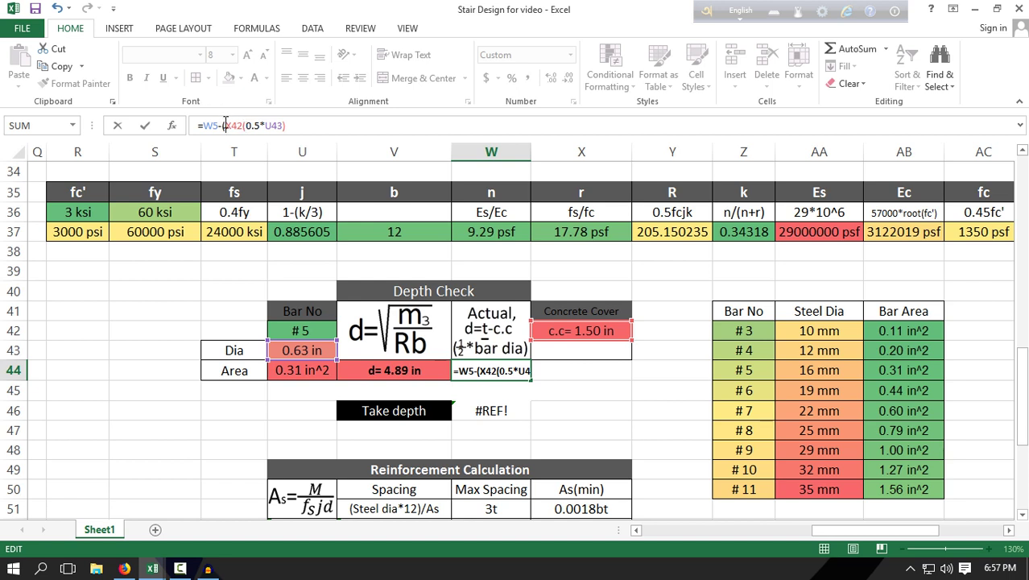
{"action": "key", "text": "BackSpace"}
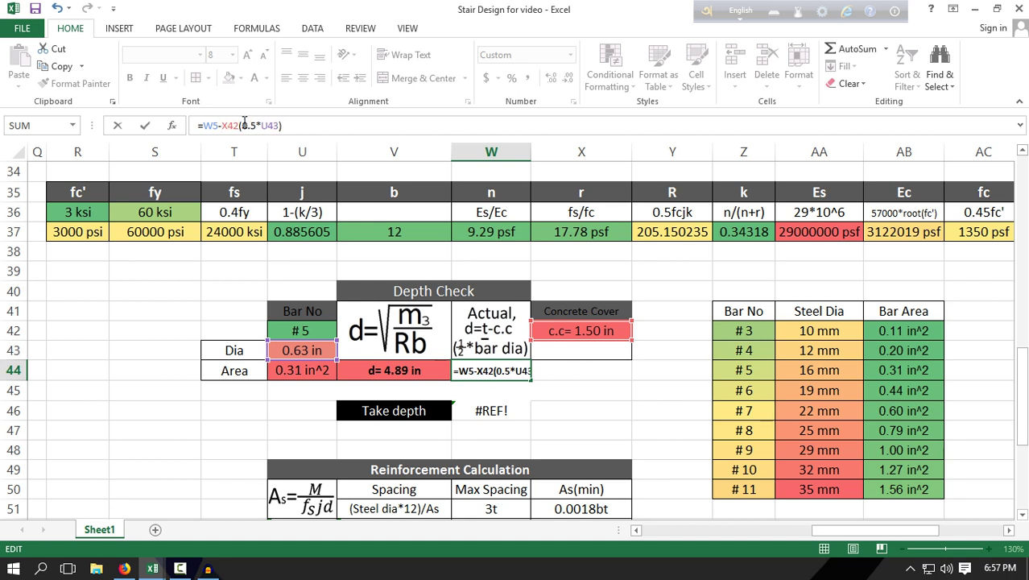
{"action": "key", "text": "BackSpace"}
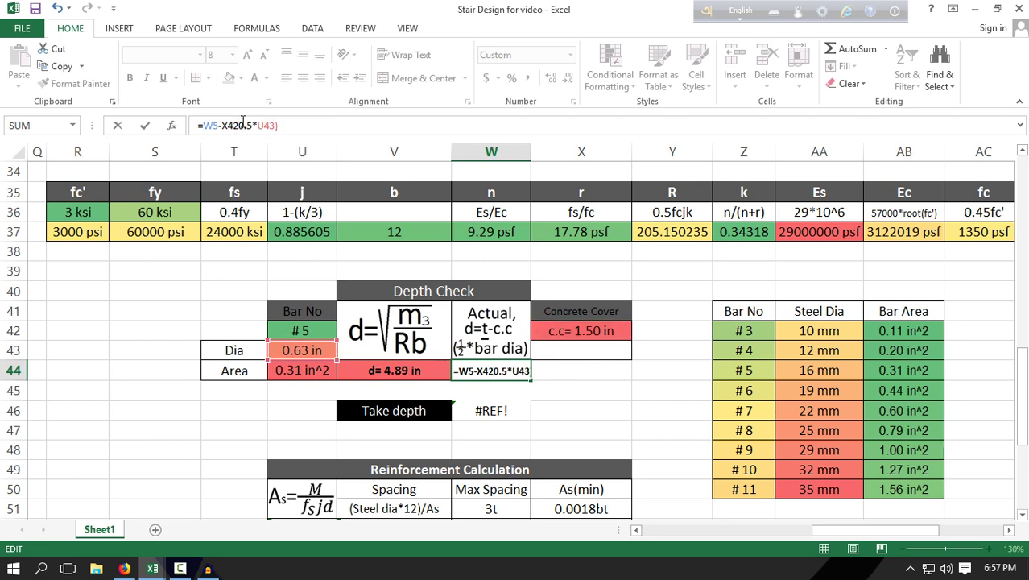
{"action": "type", "text": "-"}
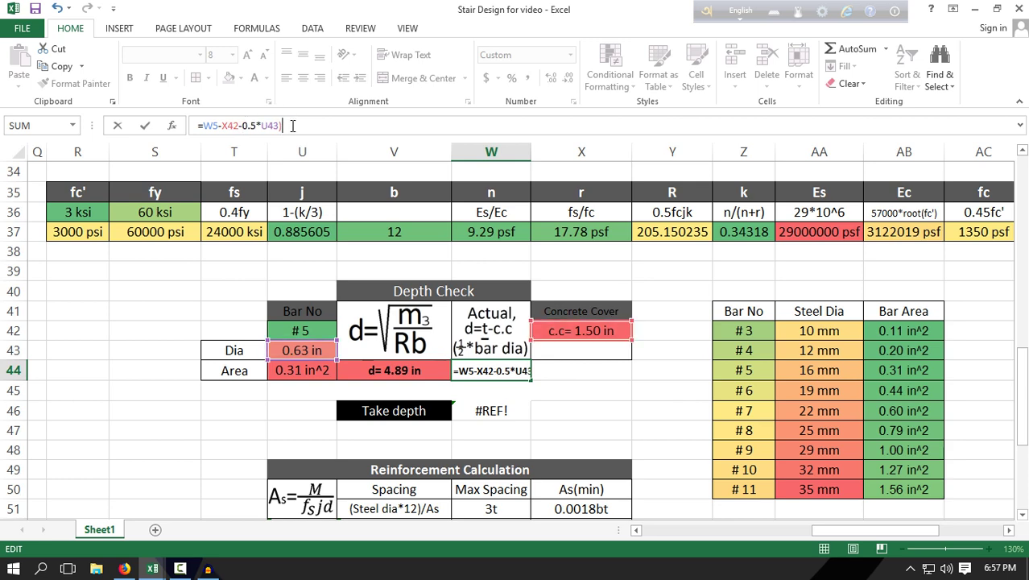
{"action": "key", "text": "Return"}
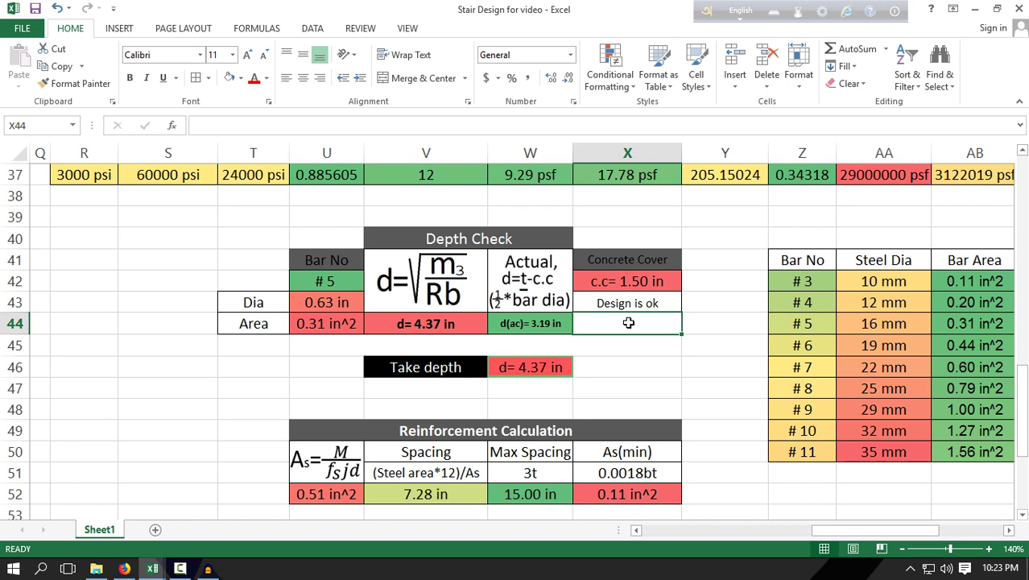
Step: Add a design check in cell X44 comparing actual and required depth with the formula =W44>V44
{"action": "type", "text": "="}
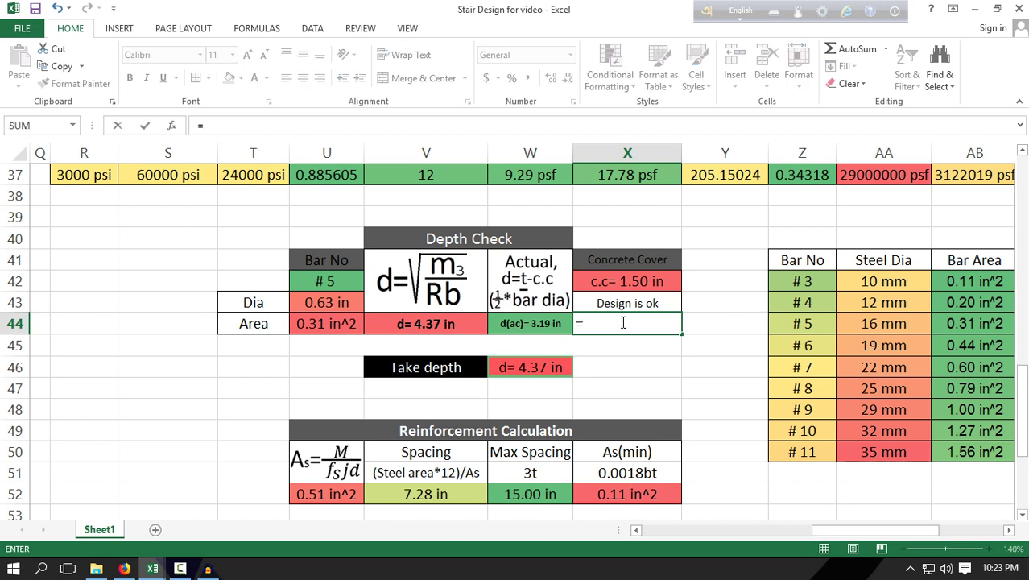
{"action": "left_click", "coordinate": [541, 325]}
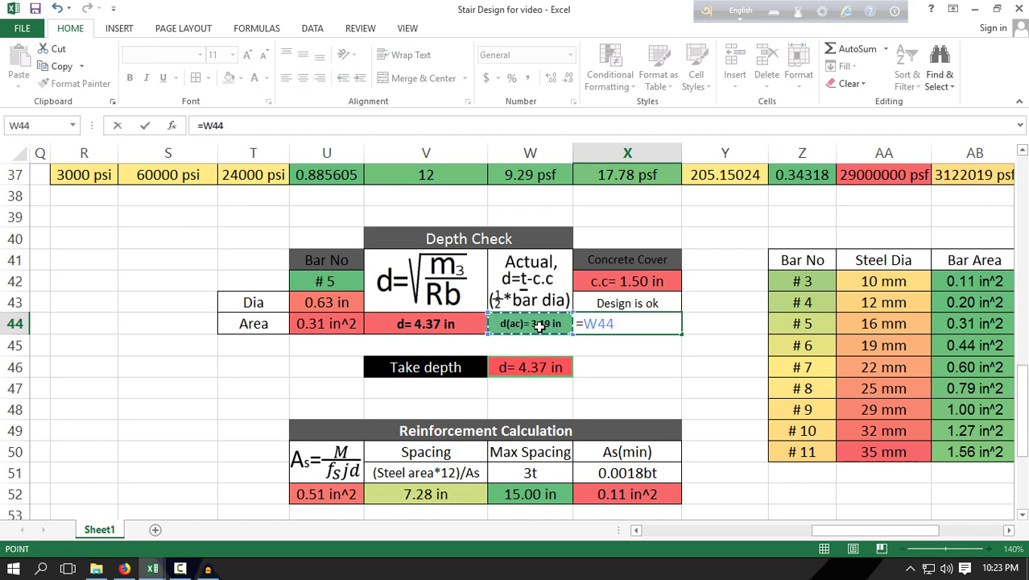
{"action": "type", "text": ">"}
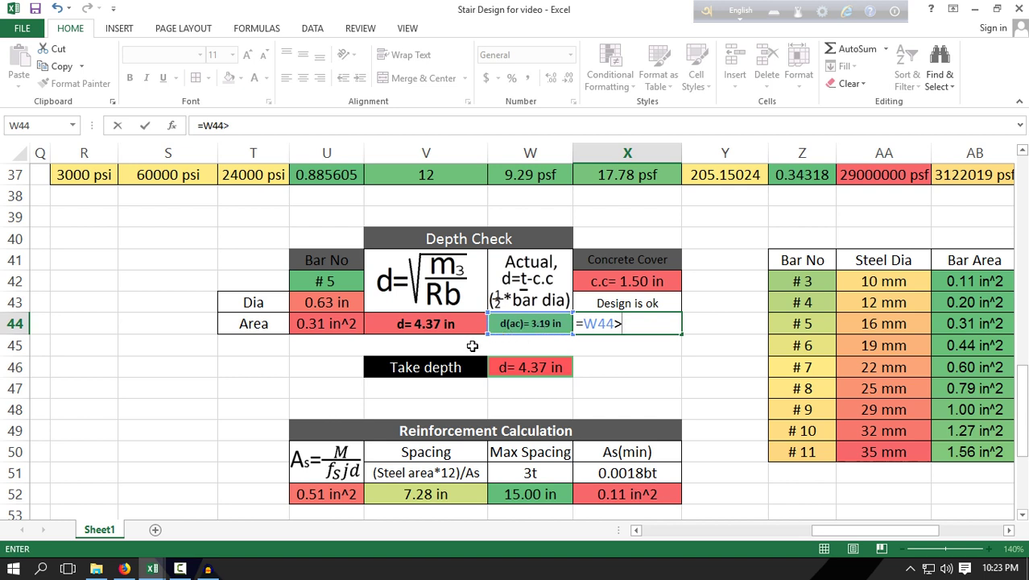
{"action": "left_click", "coordinate": [434, 323]}
{"action": "key", "text": "Return"}
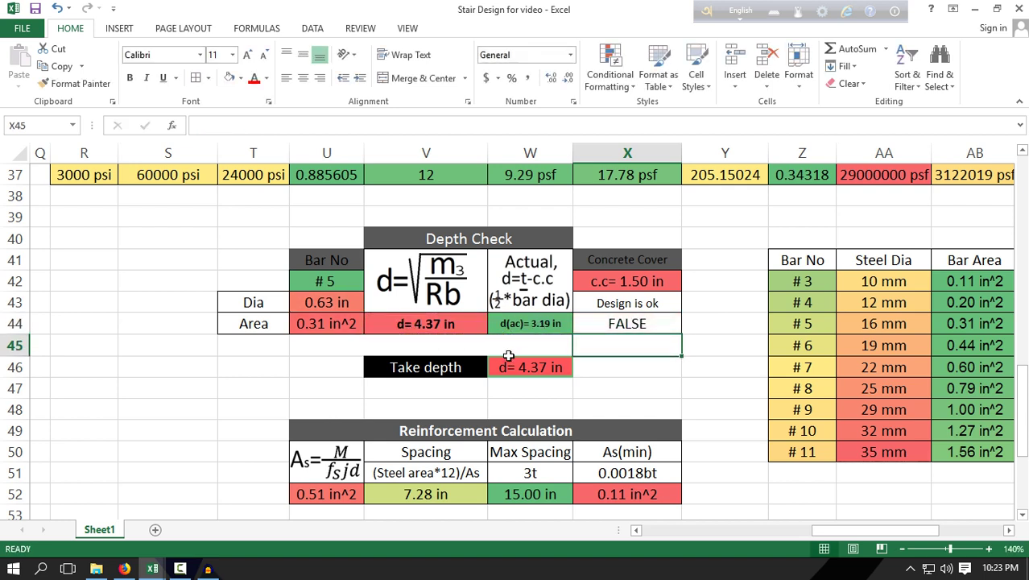
{"action": "left_click", "coordinate": [632, 322]}
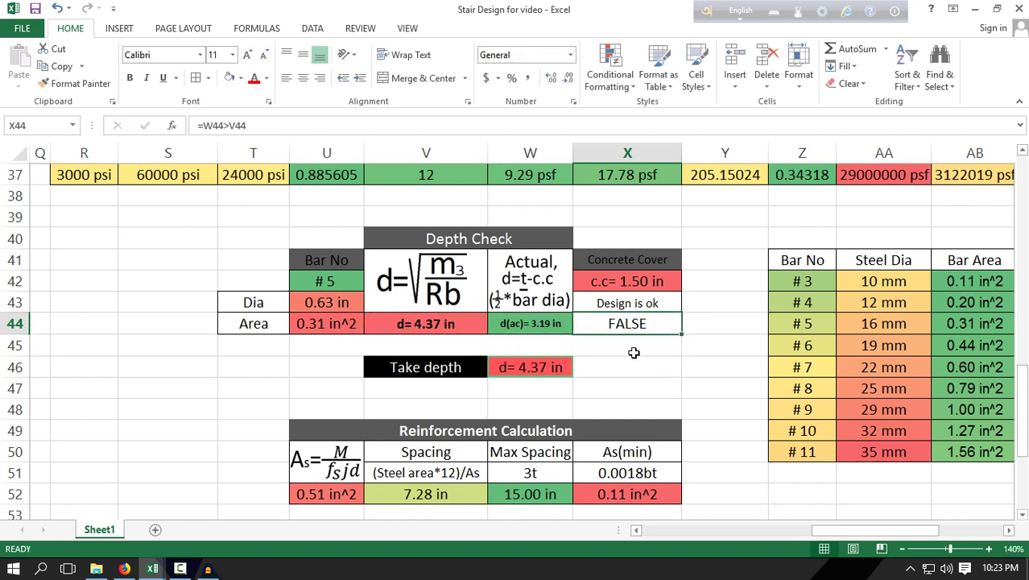
Step: Set the waist slab thickness in W5 to 8 inches and recheck the depth comparison in X44
{"action": "scroll", "coordinate": [634, 353], "scroll_direction": "up", "scroll_amount": 12}
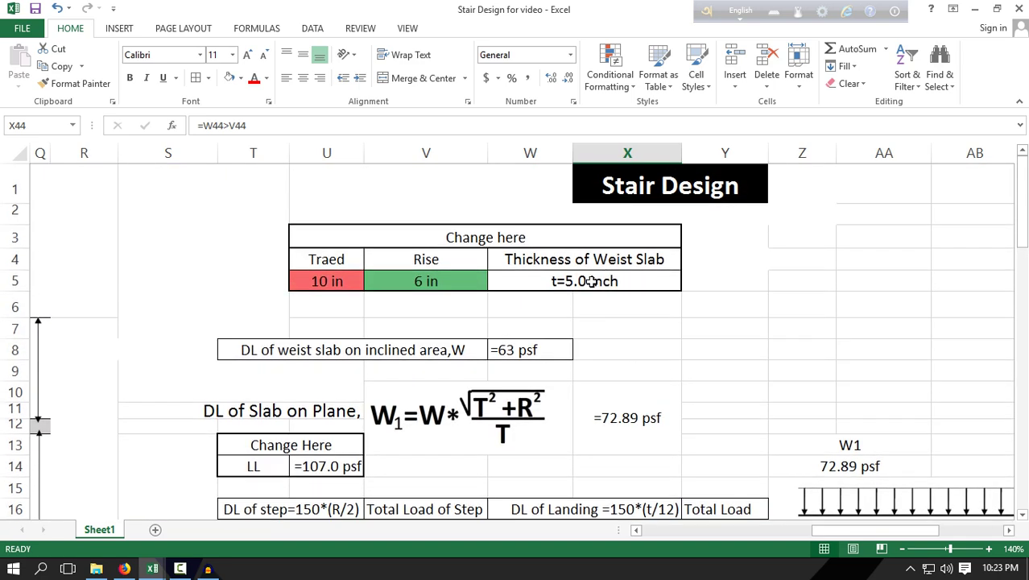
{"action": "left_click", "coordinate": [592, 281]}
{"action": "key", "text": "BackSpace"}
{"action": "type", "text": "8"}
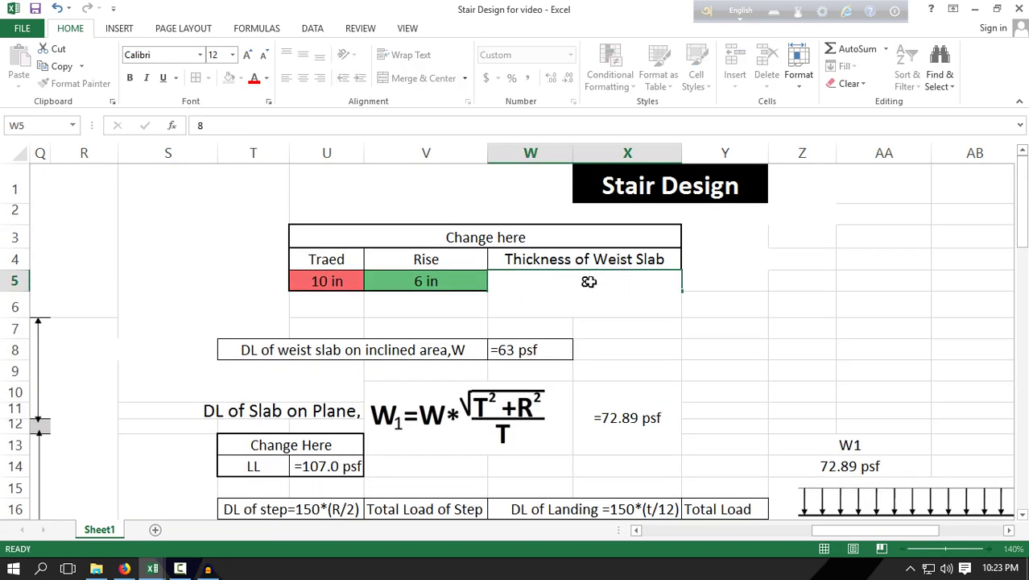
{"action": "key", "text": "Return"}
{"action": "scroll", "coordinate": [618, 351], "scroll_direction": "down", "scroll_amount": 14}
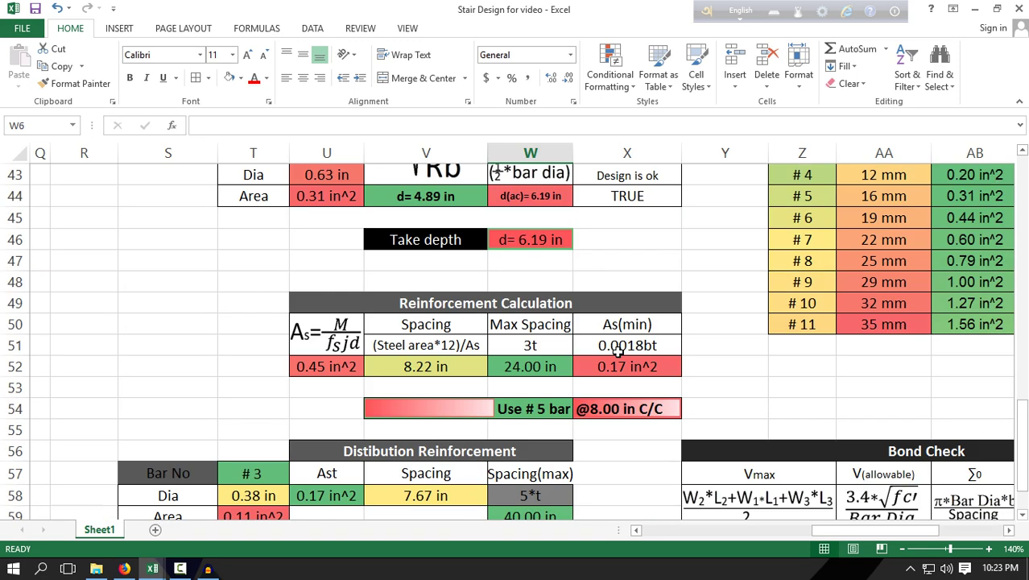
{"action": "scroll", "coordinate": [619, 352], "scroll_direction": "up", "scroll_amount": 1}
{"action": "left_click", "coordinate": [626, 264]}
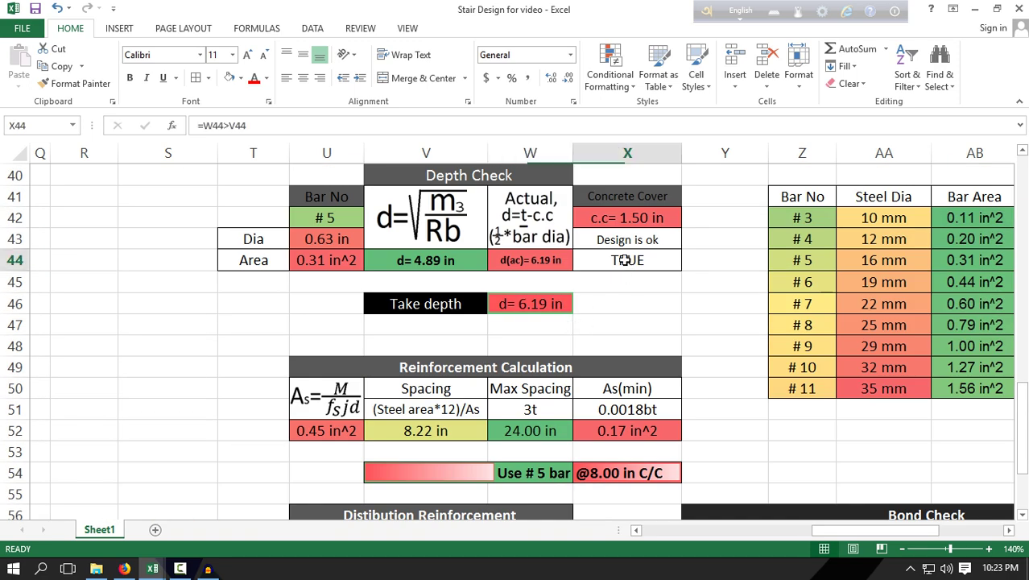
Step: Calculate the Take depth value in cell W46 as the larger of the required and actual depths with =MAX(V44,W44)
{"action": "left_click", "coordinate": [599, 297]}
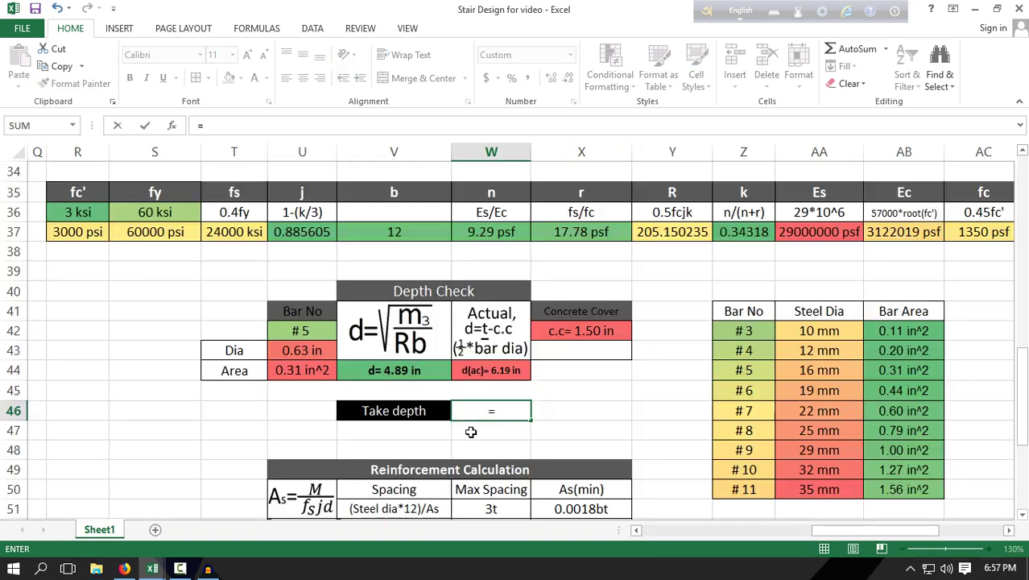
{"action": "type", "text": "m"}
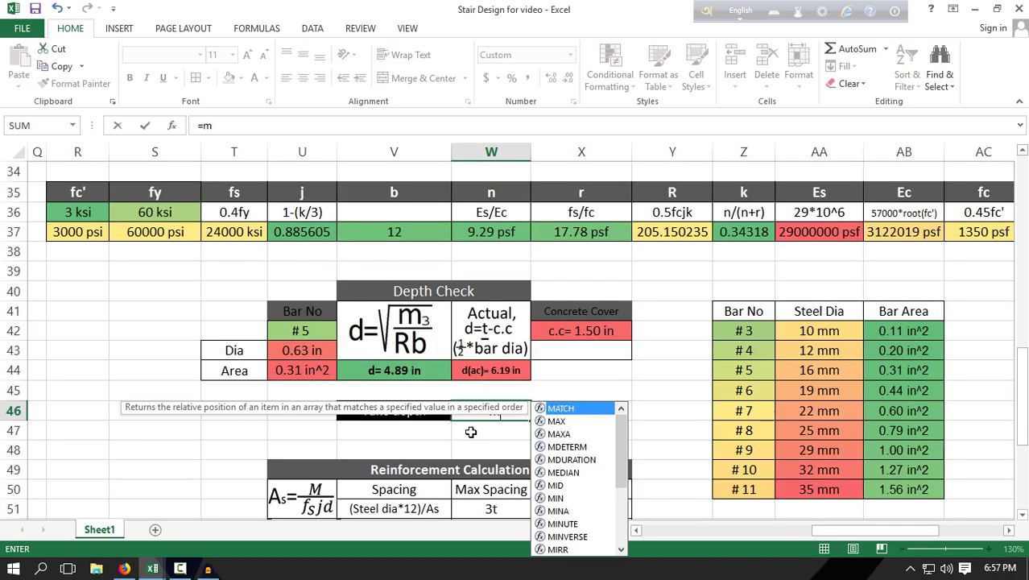
{"action": "type", "text": "ax("}
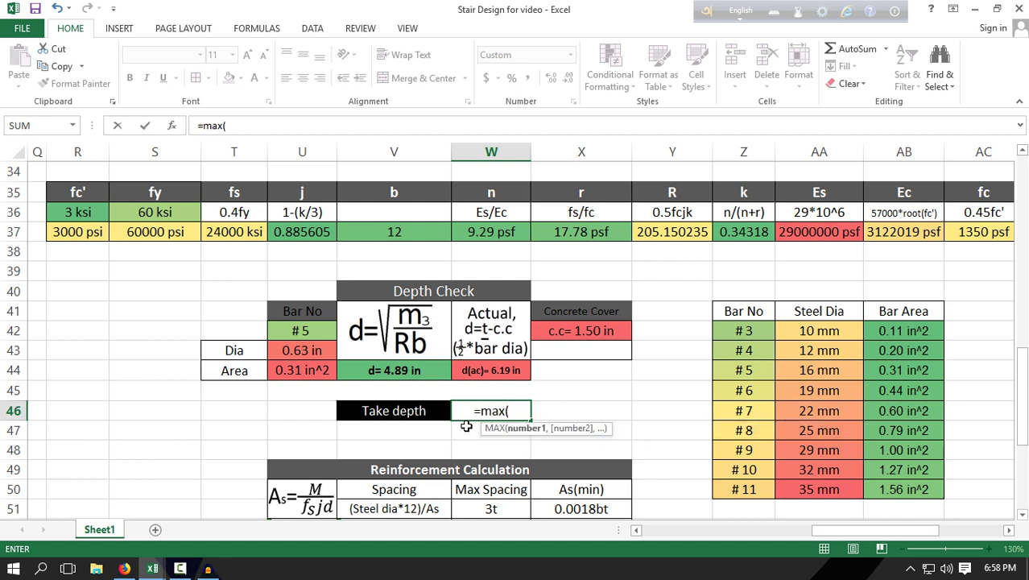
{"action": "left_click", "coordinate": [419, 369]}
{"action": "type", "text": ","}
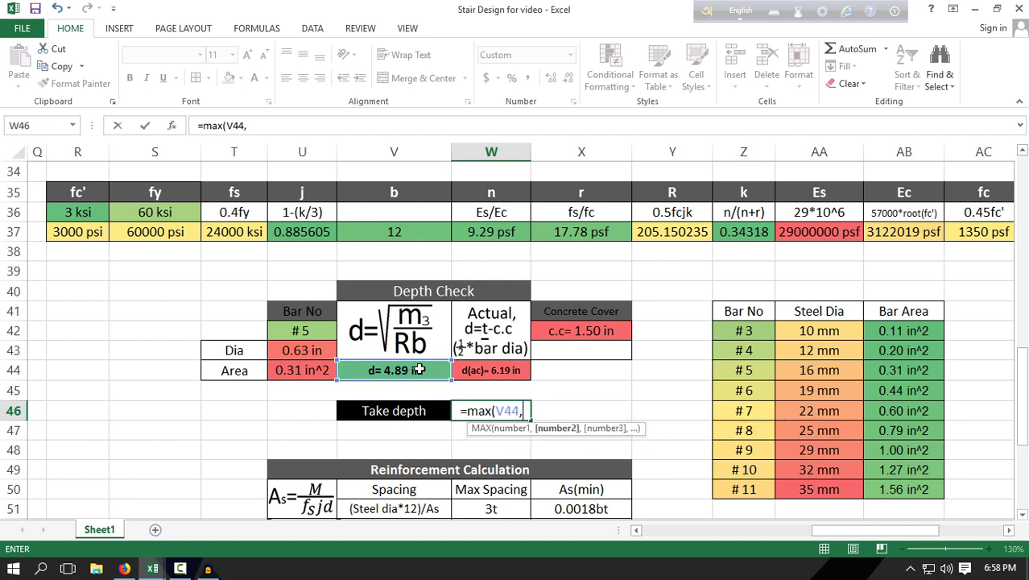
{"action": "left_click", "coordinate": [509, 369]}
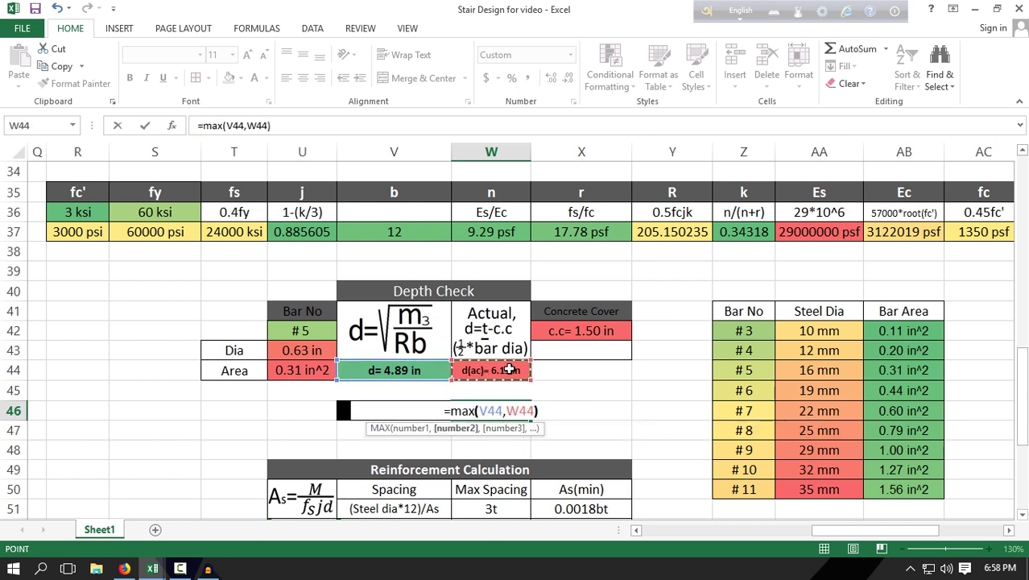
{"action": "type", "text": ")"}
{"action": "key", "text": "Return"}
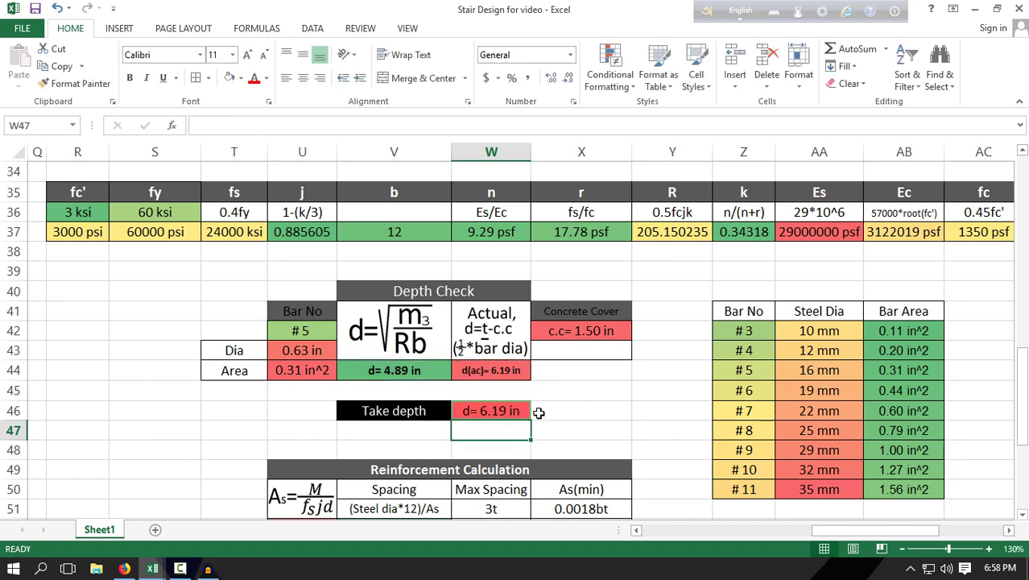
{"action": "left_click", "coordinate": [535, 410]}
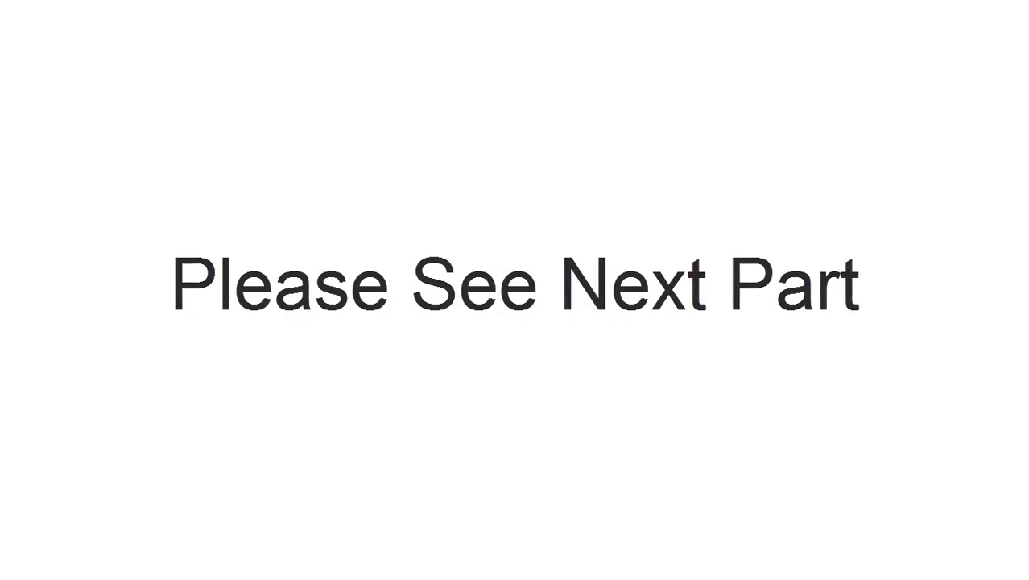